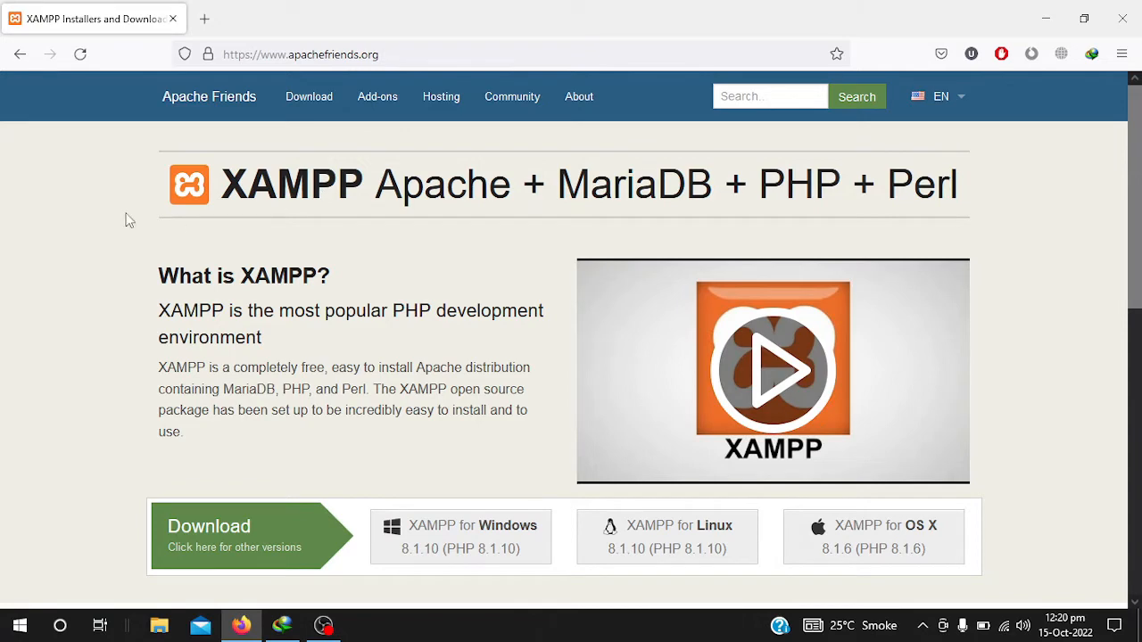
- Download the XAMPP 8.1.10 installer for Windows and dismiss IDM's duplicate-download warning
{"action": "scroll", "coordinate": [290, 345], "scroll_direction": "down", "scroll_amount": 1}
{"action": "scroll", "coordinate": [290, 345], "scroll_direction": "down", "scroll_amount": 1}
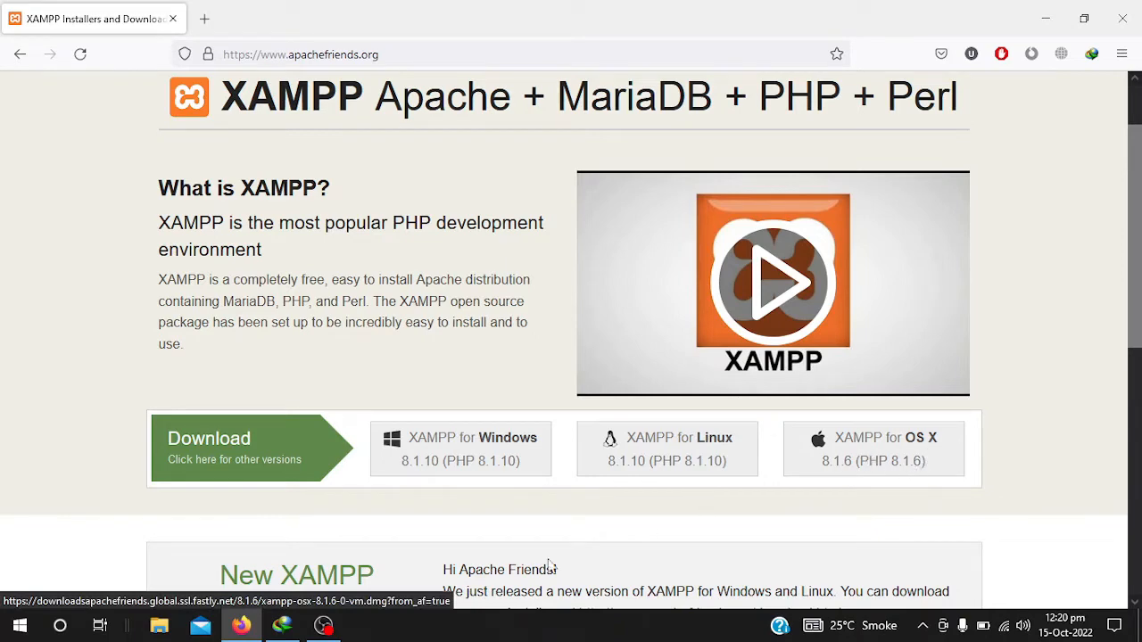
{"action": "left_click", "coordinate": [469, 446]}
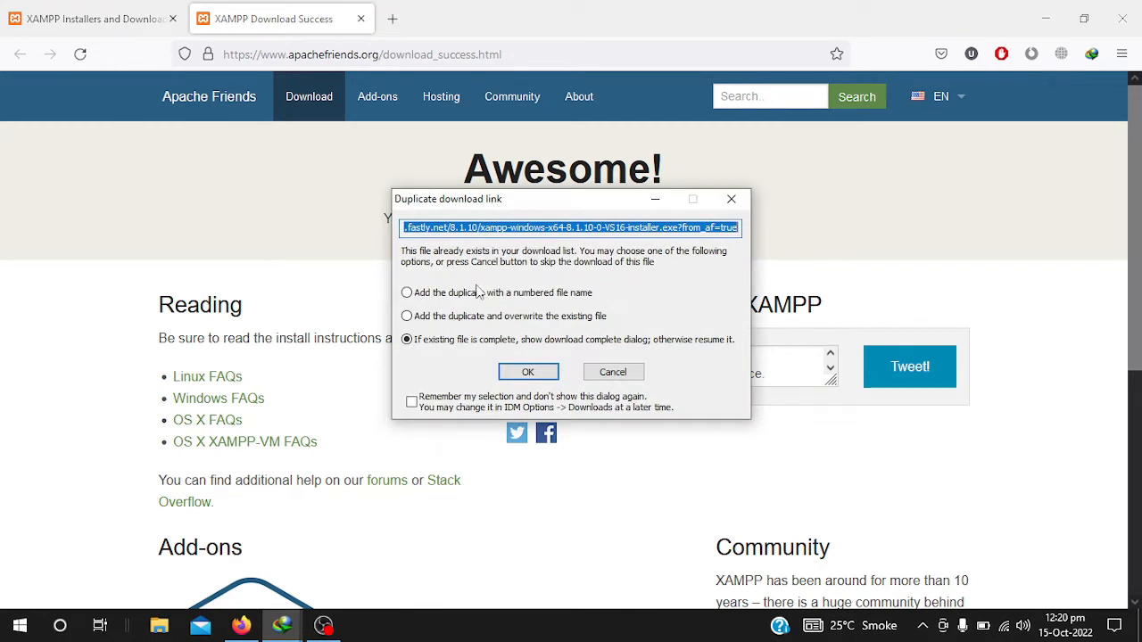
{"action": "left_click", "coordinate": [734, 200]}
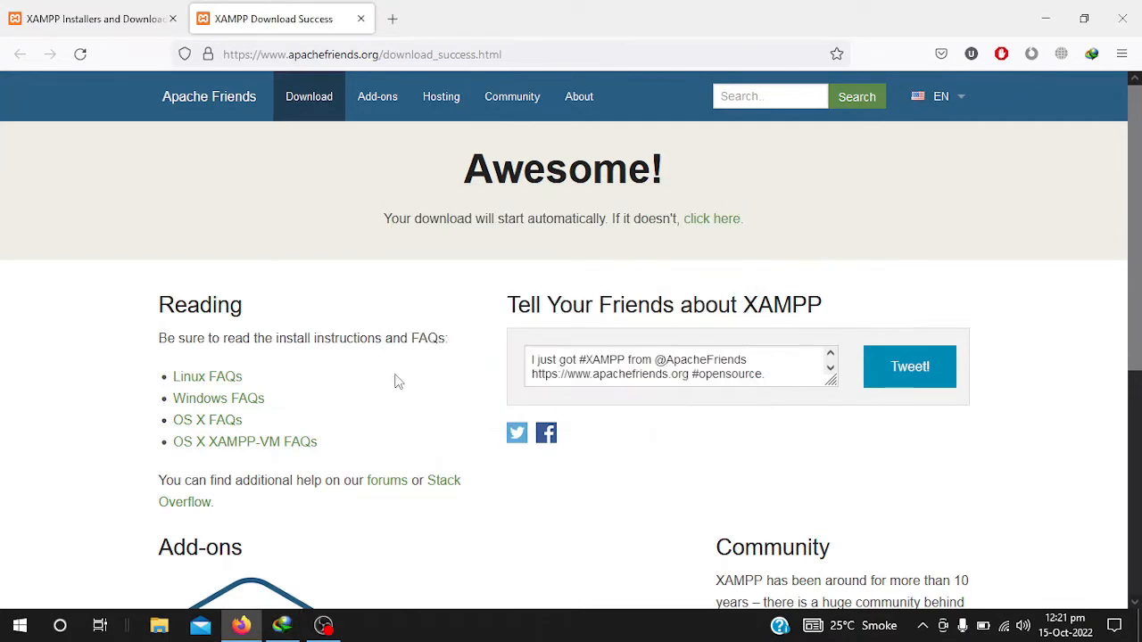
{"action": "left_click", "coordinate": [160, 628]}
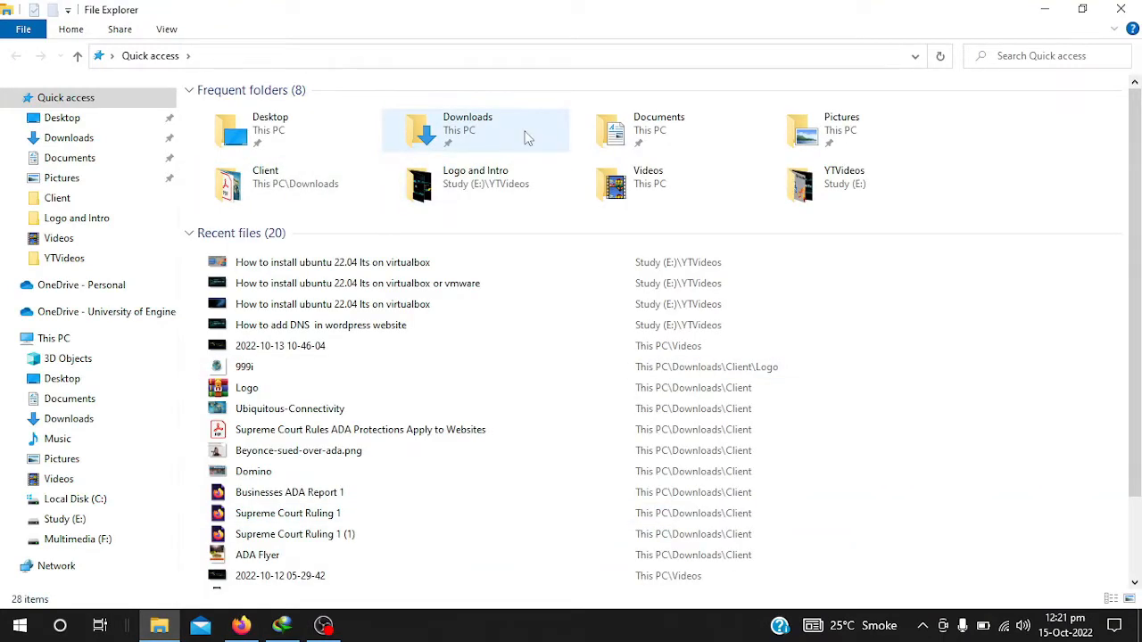
- Run the xampp-windows-x64-8.1.10 installer from Downloads\Programs and approve the UAC prompt
{"action": "double_click", "coordinate": [452, 129]}
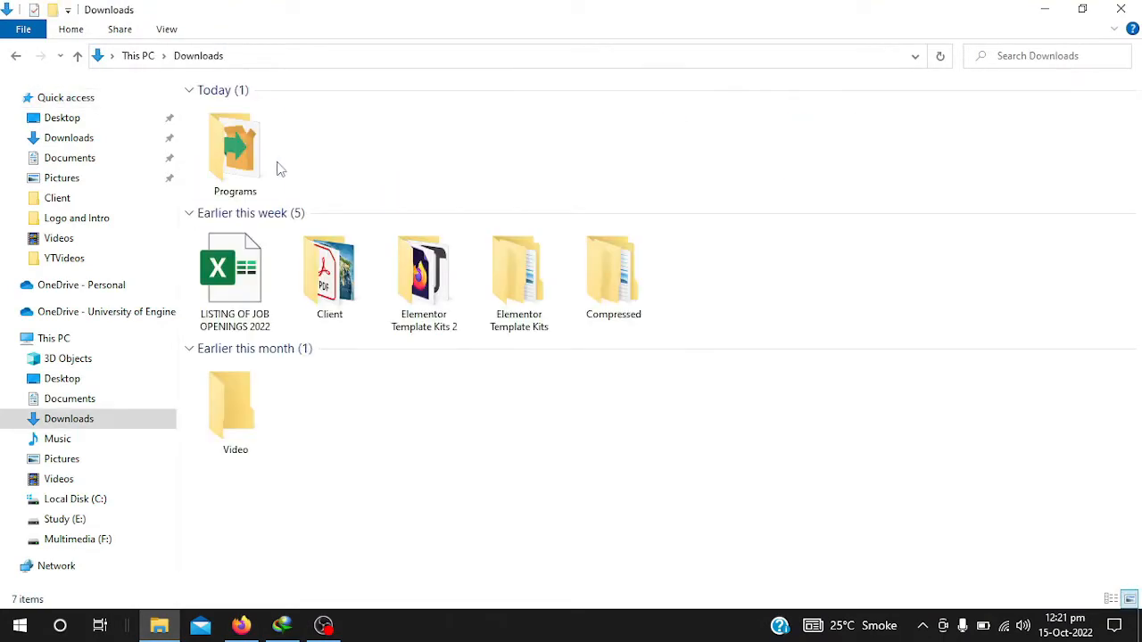
{"action": "double_click", "coordinate": [238, 164]}
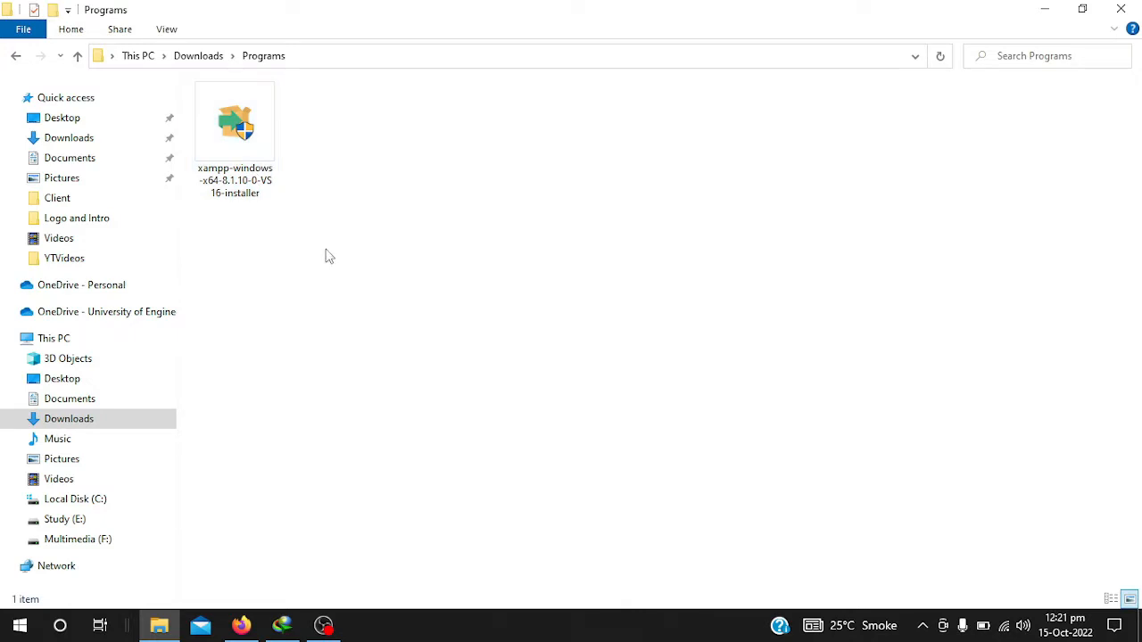
{"action": "right_click", "coordinate": [326, 251]}
{"action": "left_click", "coordinate": [370, 319]}
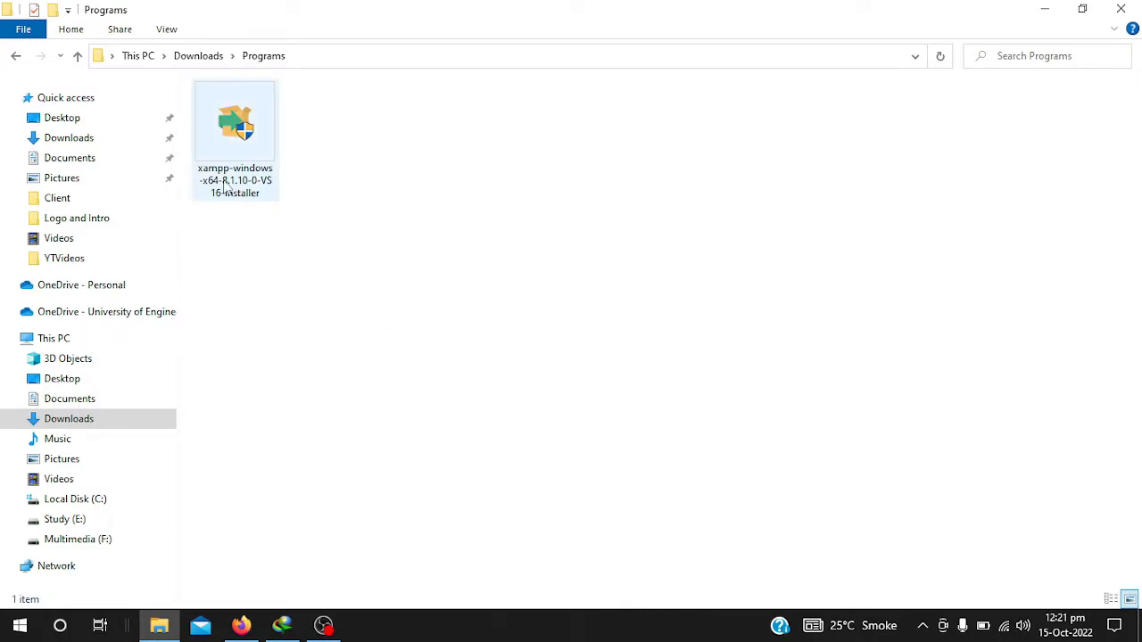
{"action": "left_click", "coordinate": [230, 132]}
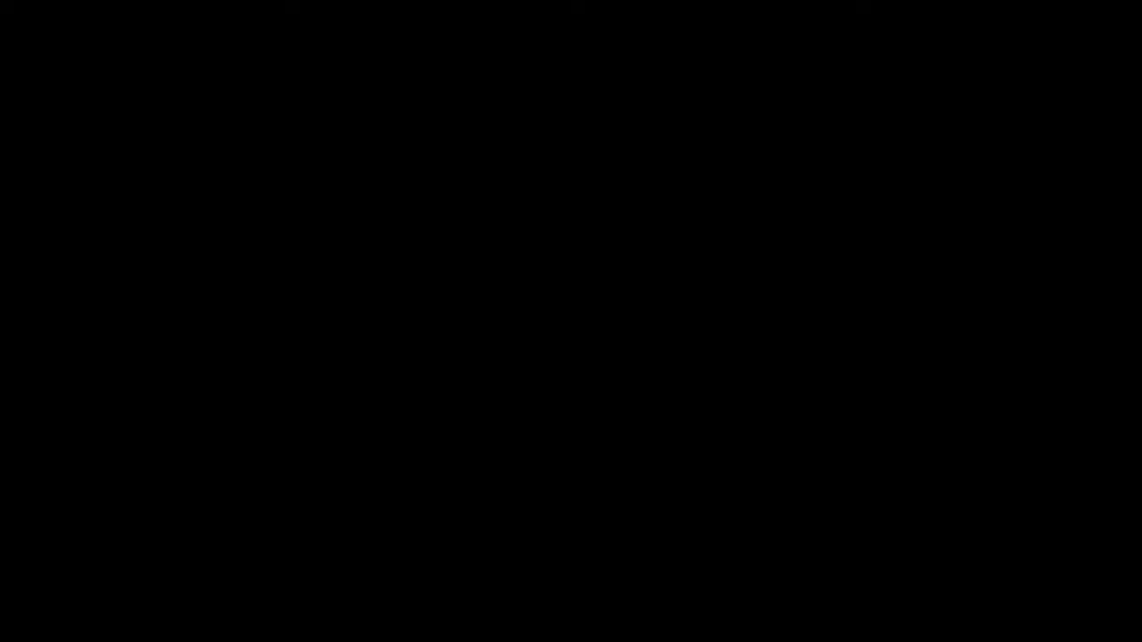
{"action": "left_click", "coordinate": [464, 430]}
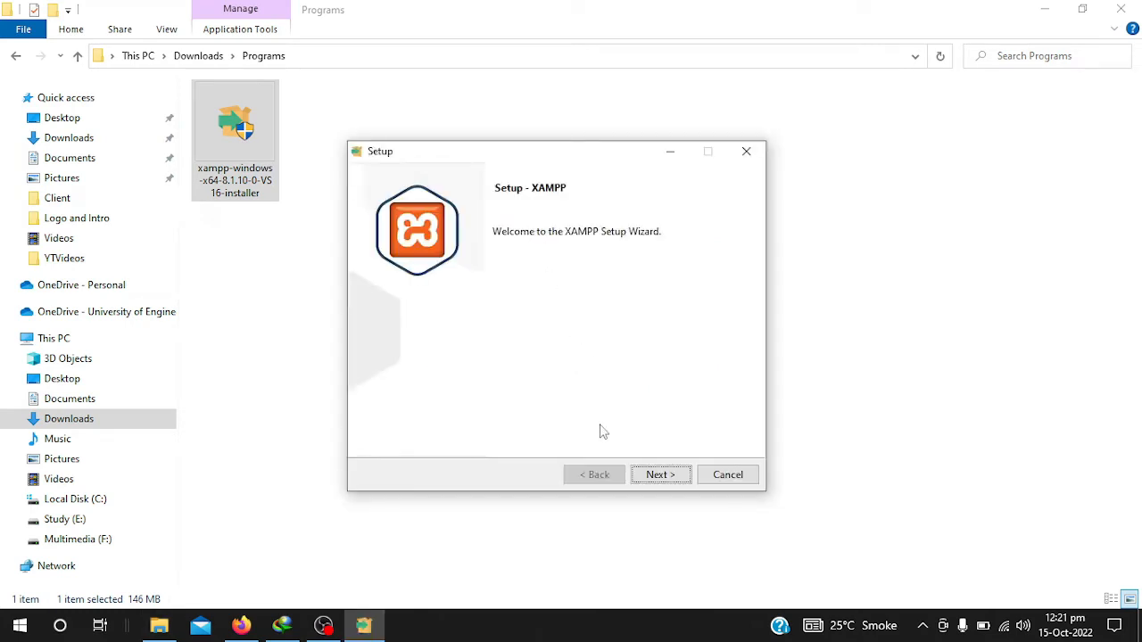
- Keep all XAMPP components selected, including Mercury Mail Server
{"action": "left_click", "coordinate": [657, 481]}
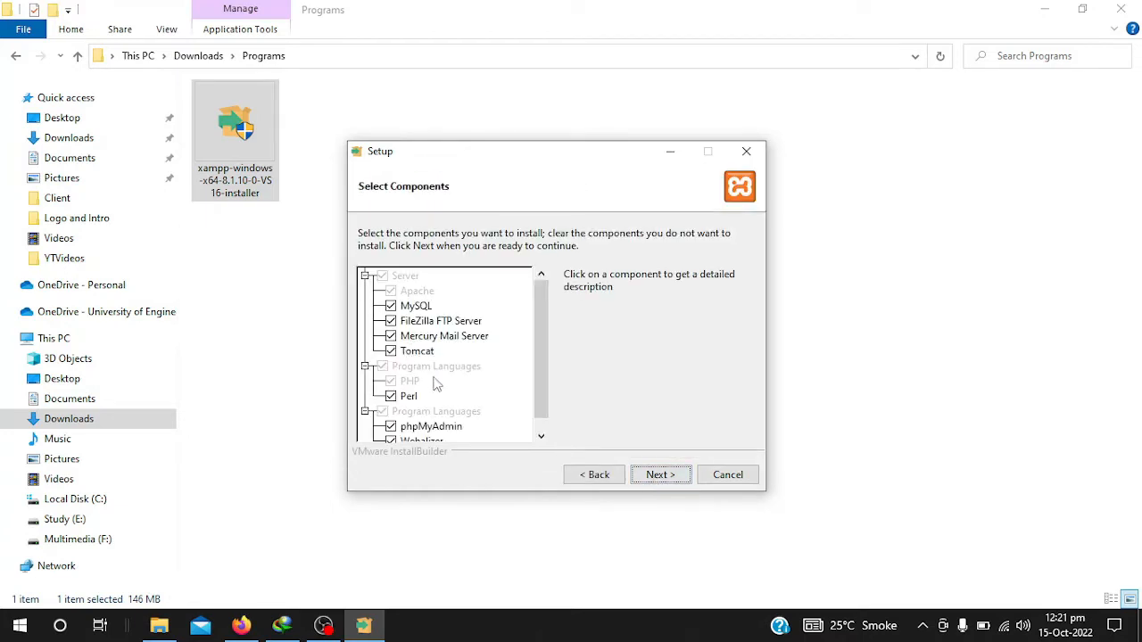
{"action": "scroll", "coordinate": [536, 377], "scroll_direction": "down", "scroll_amount": 1}
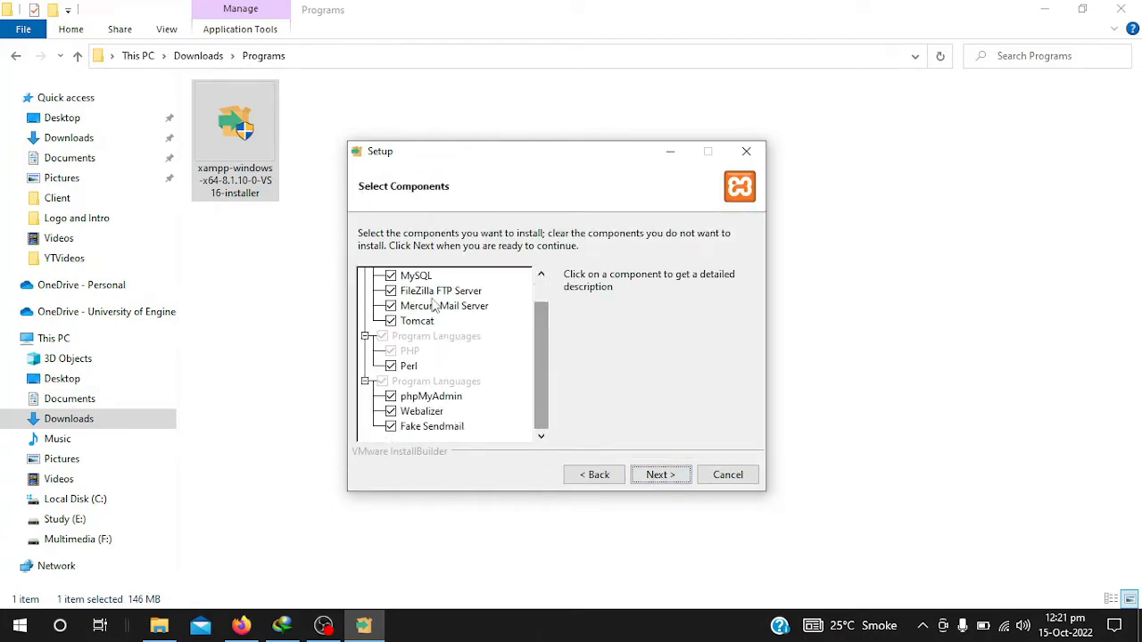
{"action": "scroll", "coordinate": [548, 357], "scroll_direction": "up", "scroll_amount": 1}
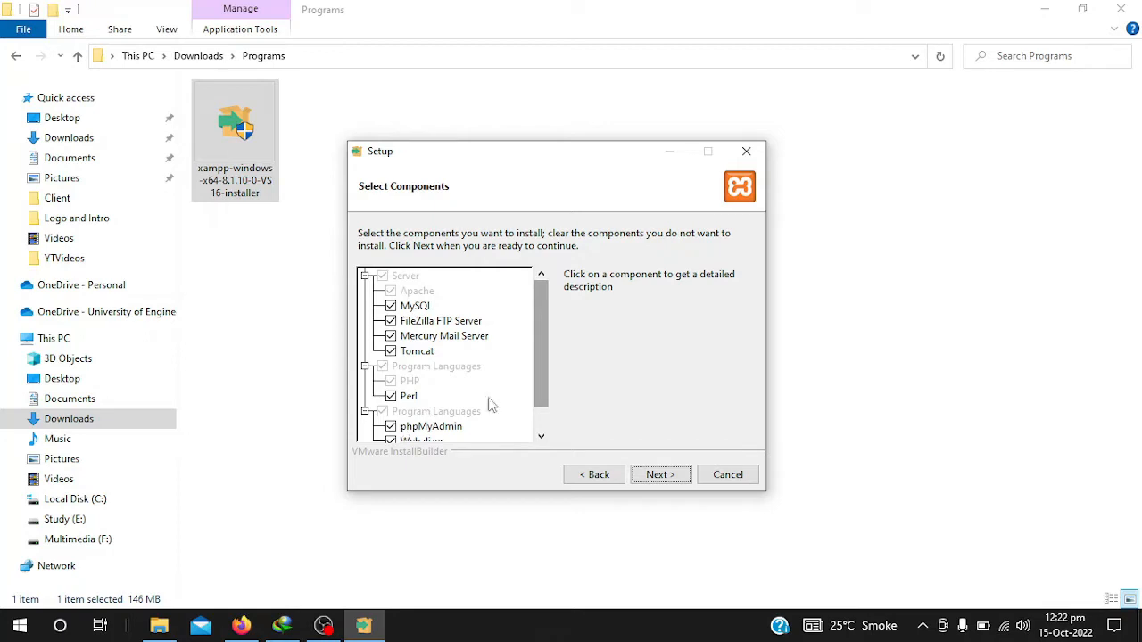
{"action": "left_click_drag", "start_coordinate": [544, 388], "coordinate": [542, 418]}
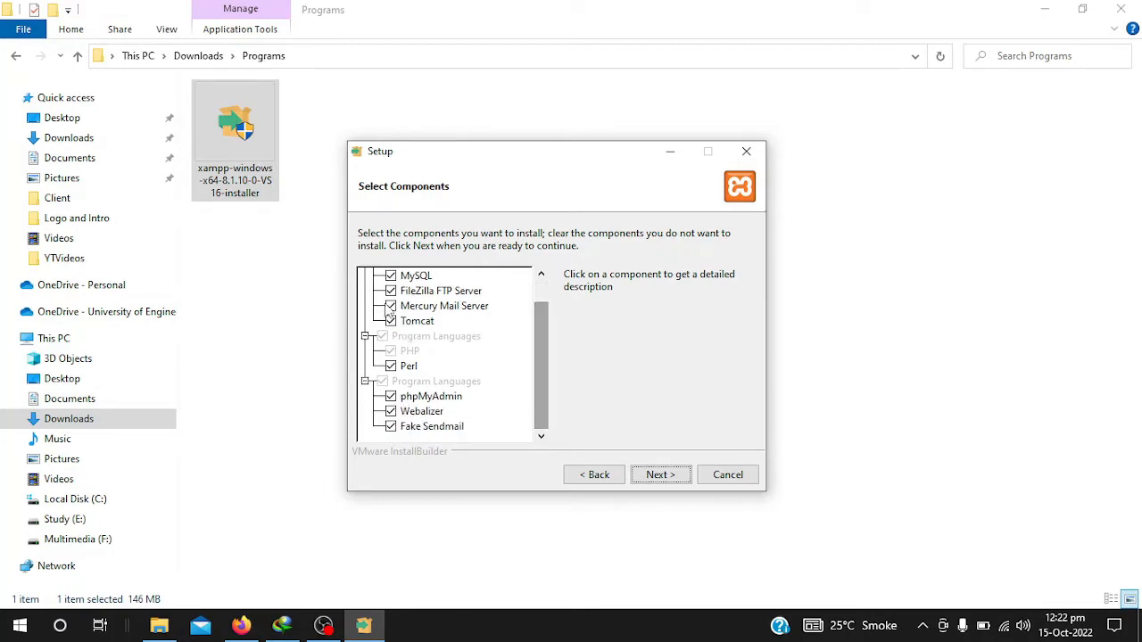
{"action": "left_click", "coordinate": [391, 306]}
{"action": "left_click", "coordinate": [390, 306]}
{"action": "left_click", "coordinate": [661, 482]}
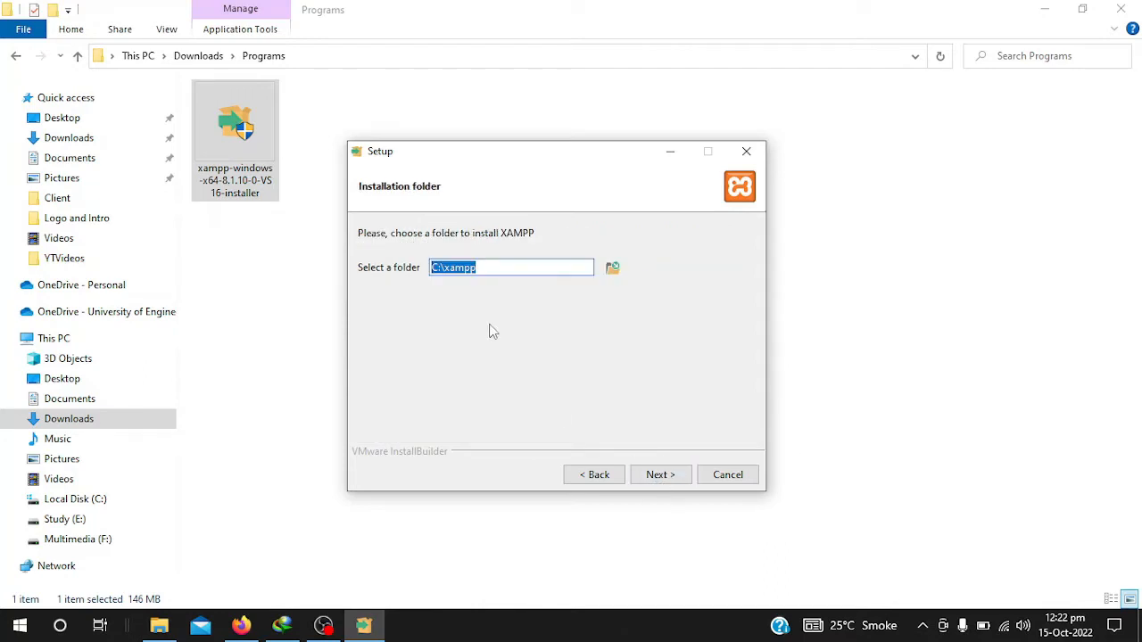
- Install into C:\xampp with English as the language and begin installing
{"action": "left_click", "coordinate": [532, 271]}
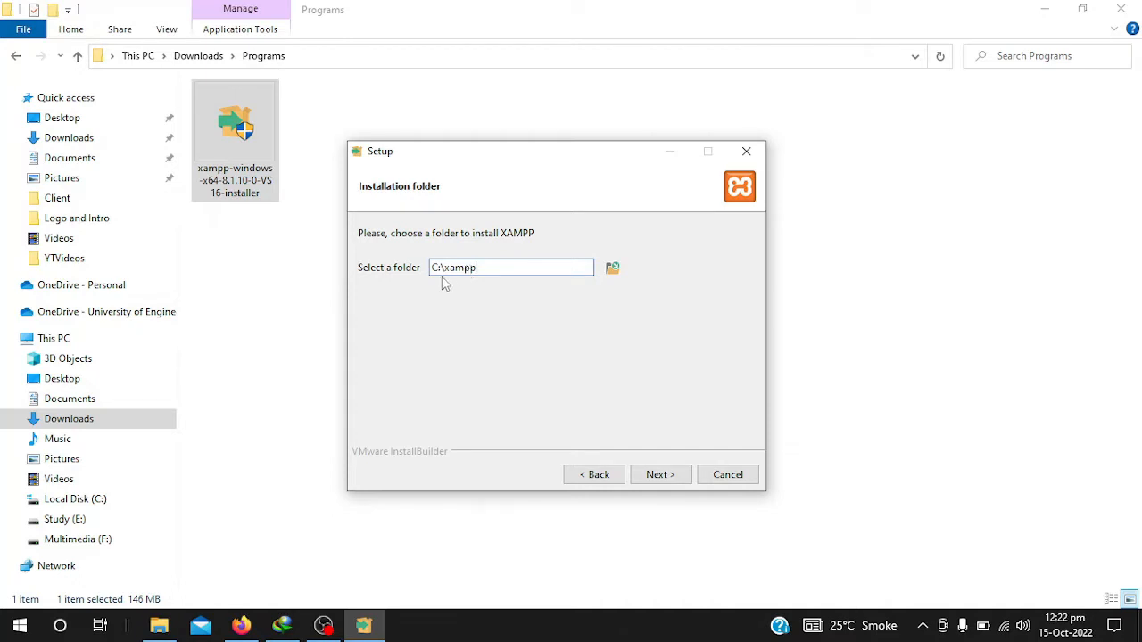
{"action": "left_click", "coordinate": [658, 476]}
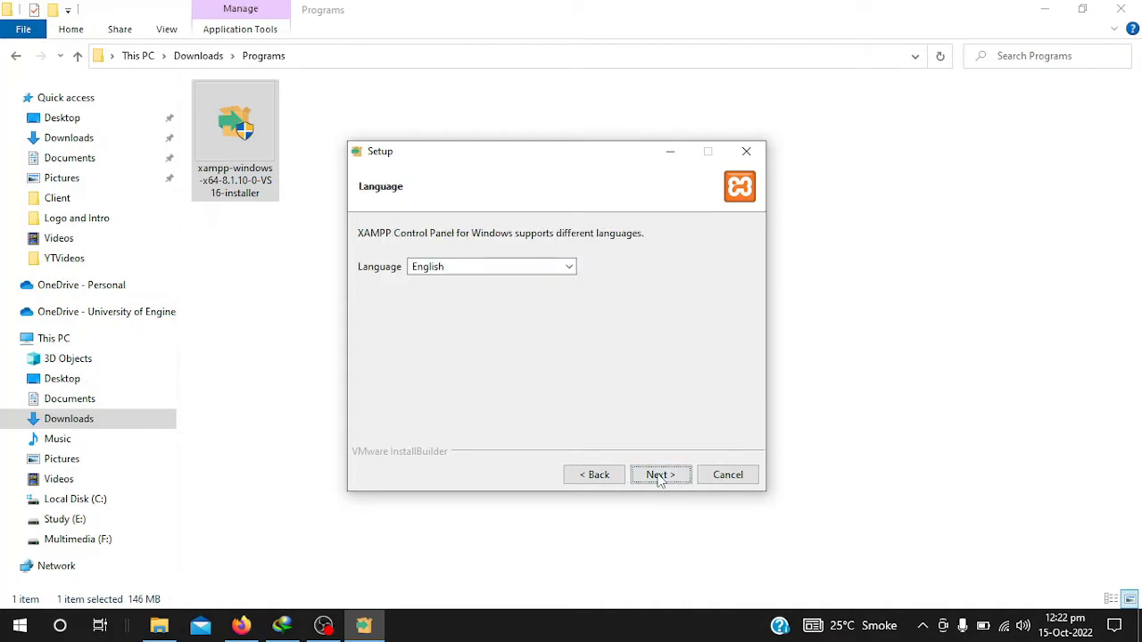
{"action": "left_click", "coordinate": [460, 267]}
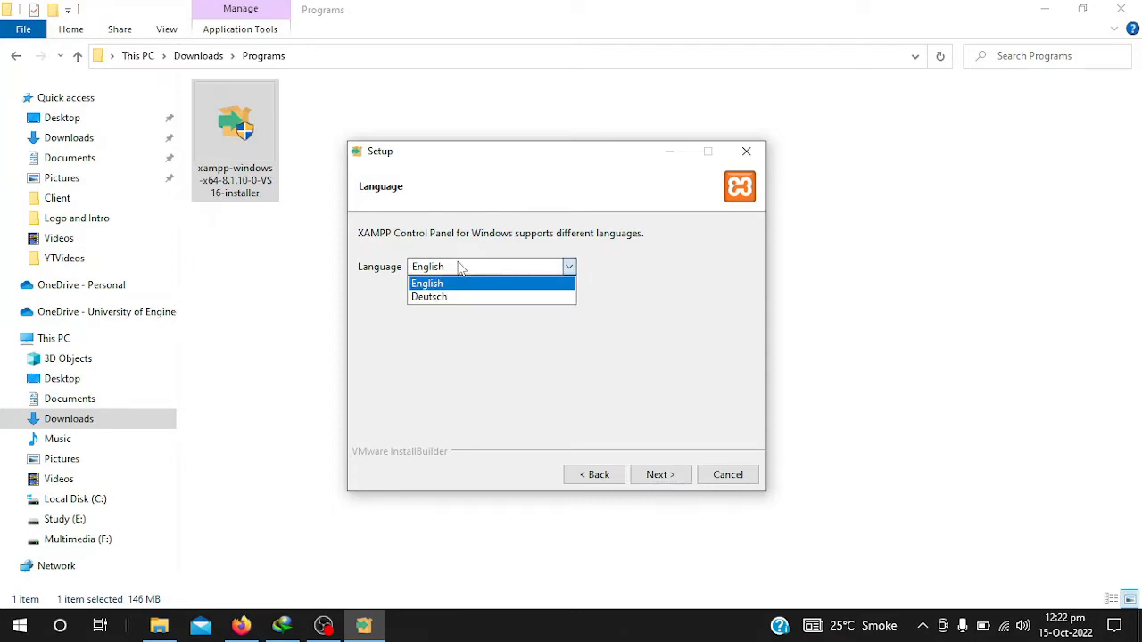
{"action": "left_click", "coordinate": [459, 267]}
{"action": "left_click", "coordinate": [657, 475]}
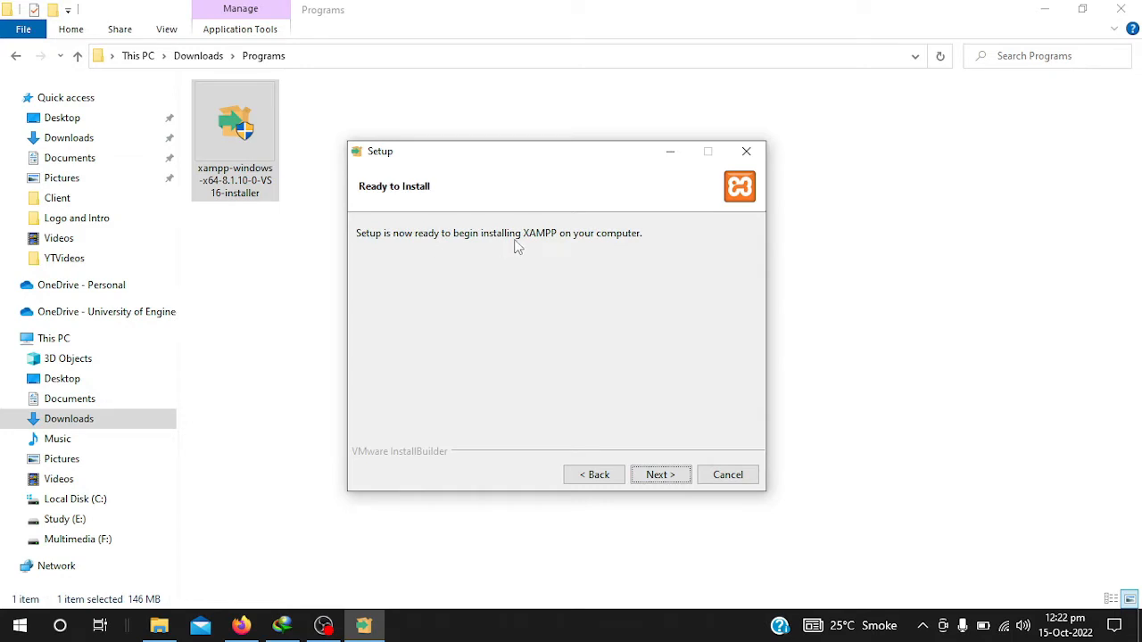
{"action": "left_click", "coordinate": [660, 475]}
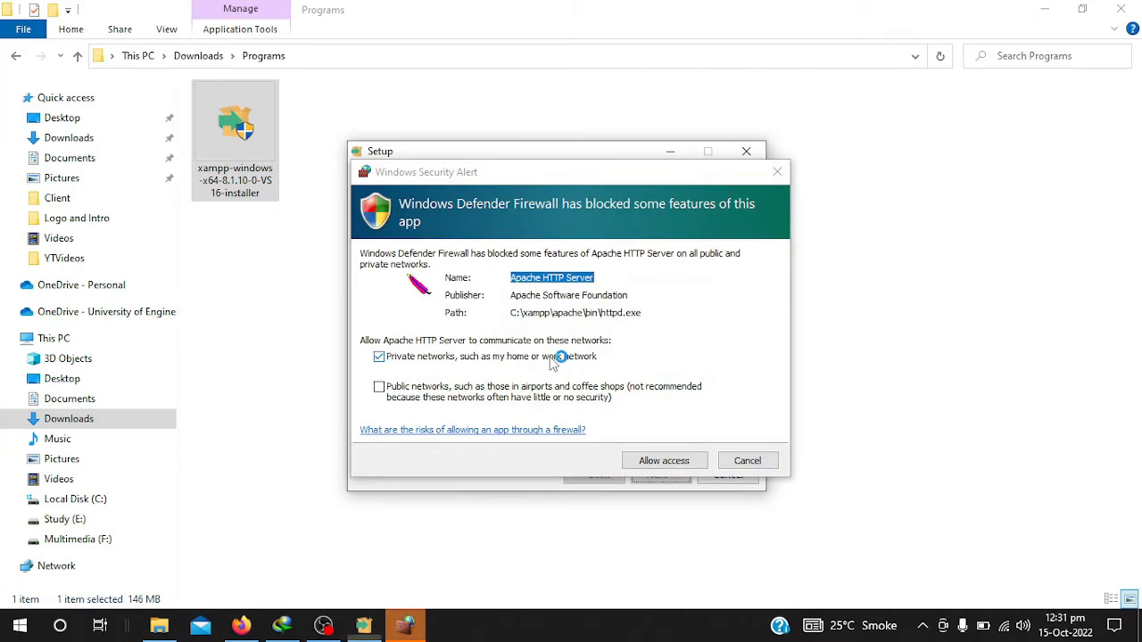
- Allow Apache HTTP Server through the firewall on private networks, leaving public networks off
{"action": "left_click", "coordinate": [376, 389]}
{"action": "left_click", "coordinate": [377, 385]}
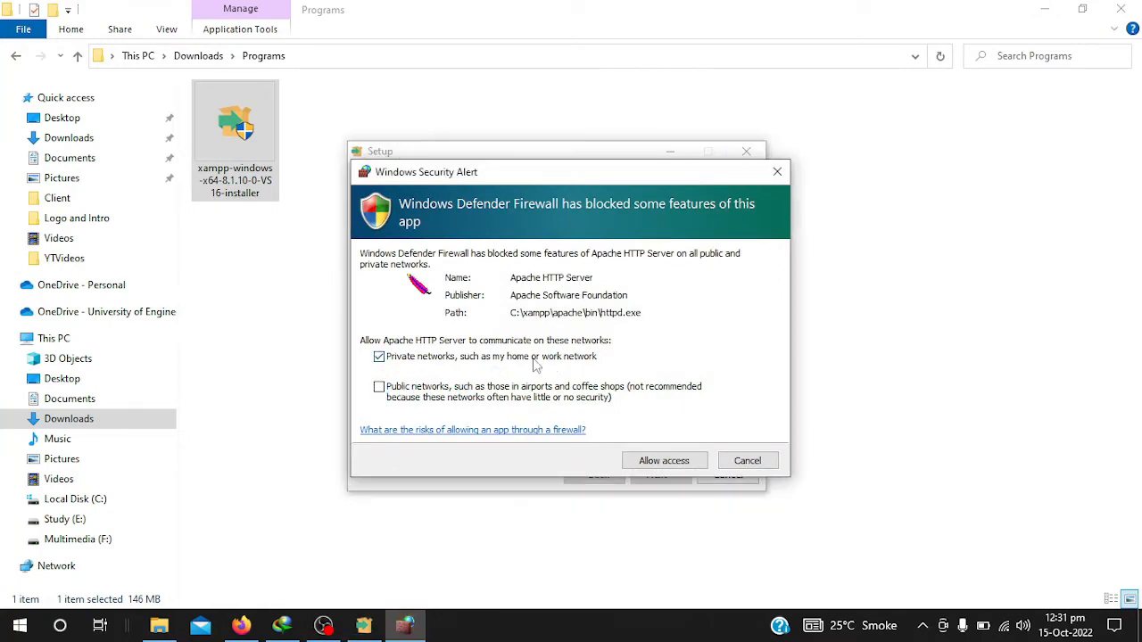
{"action": "left_click", "coordinate": [665, 464]}
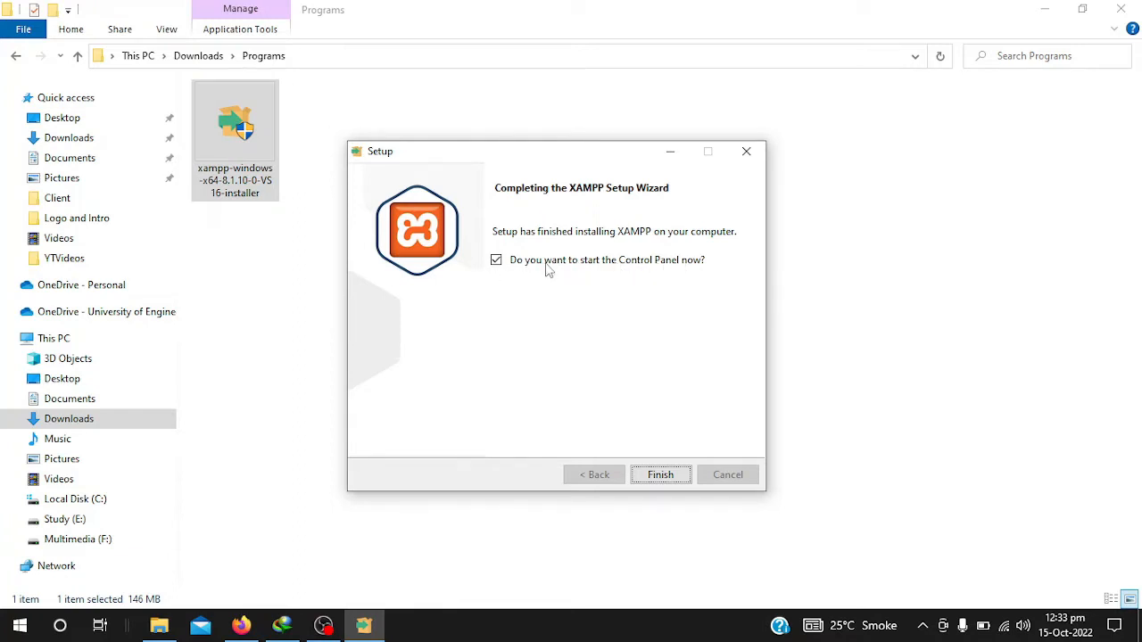
- Finish setup and start Apache (ports 80, 443) and MySQL (port 3306)
{"action": "left_click", "coordinate": [660, 475]}
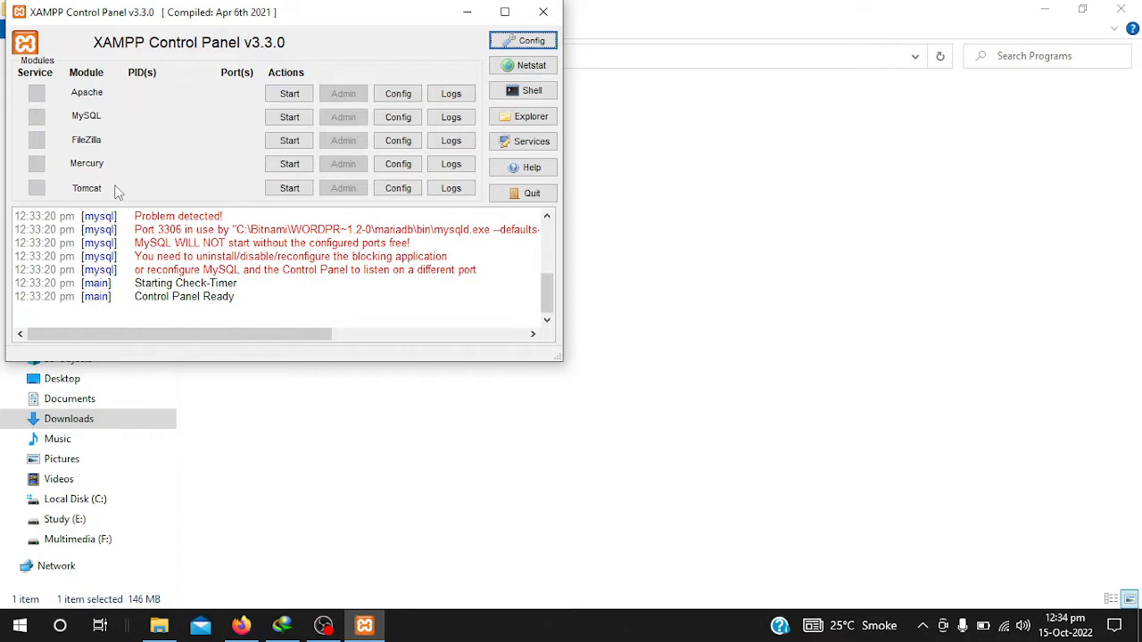
{"action": "left_click", "coordinate": [299, 95]}
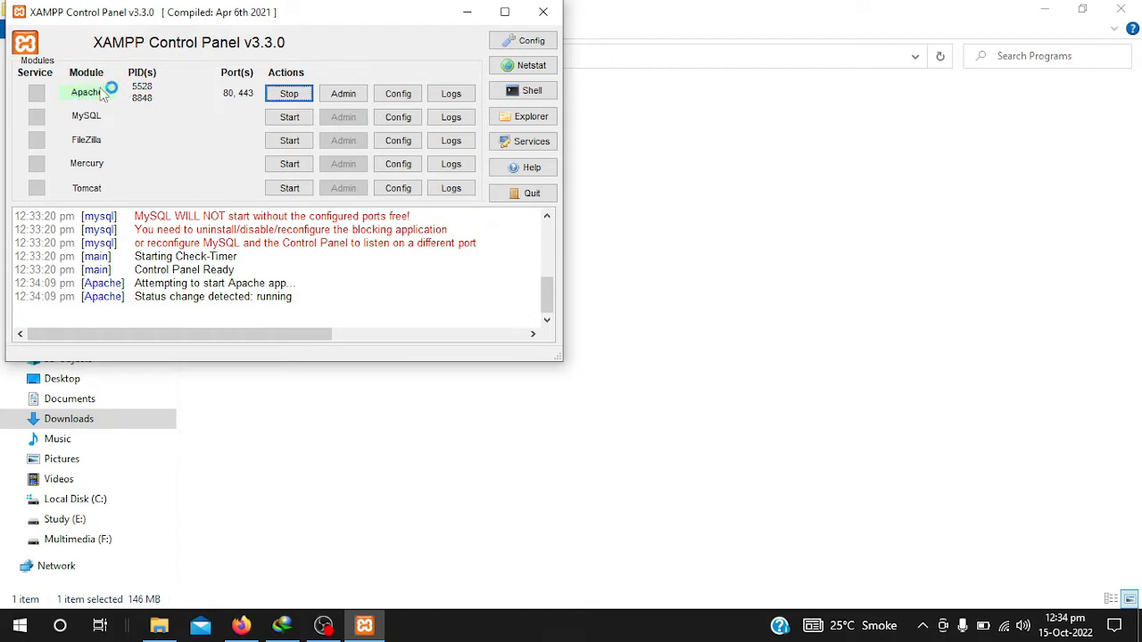
{"action": "left_click", "coordinate": [301, 124]}
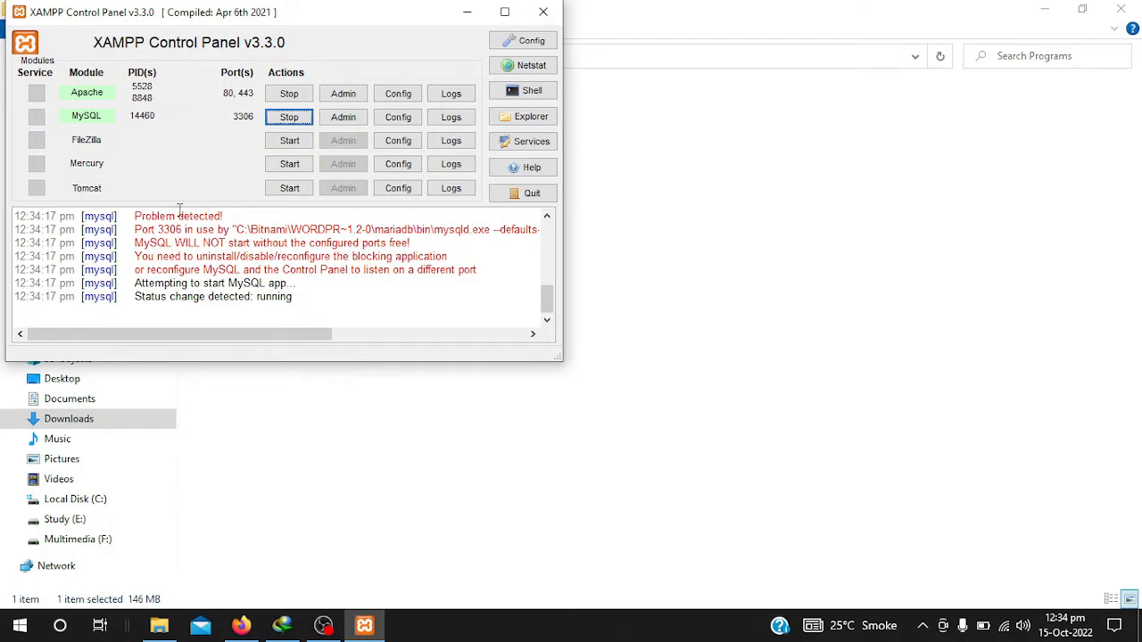
{"action": "left_click", "coordinate": [241, 625]}
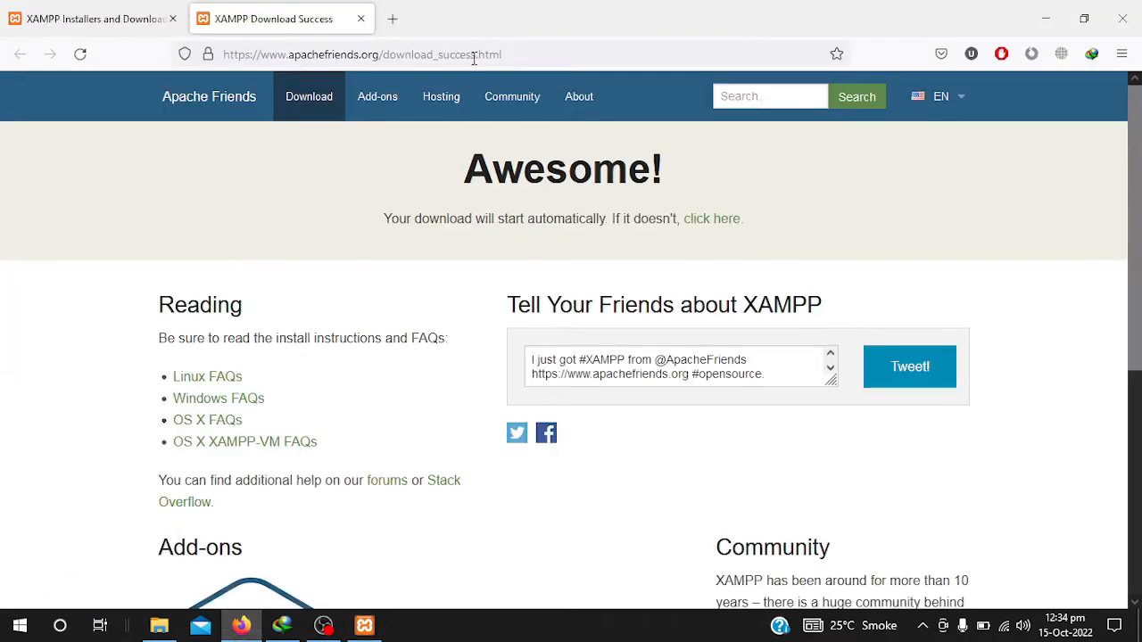
{"action": "left_click", "coordinate": [392, 18]}
{"action": "type", "text": "http:"}
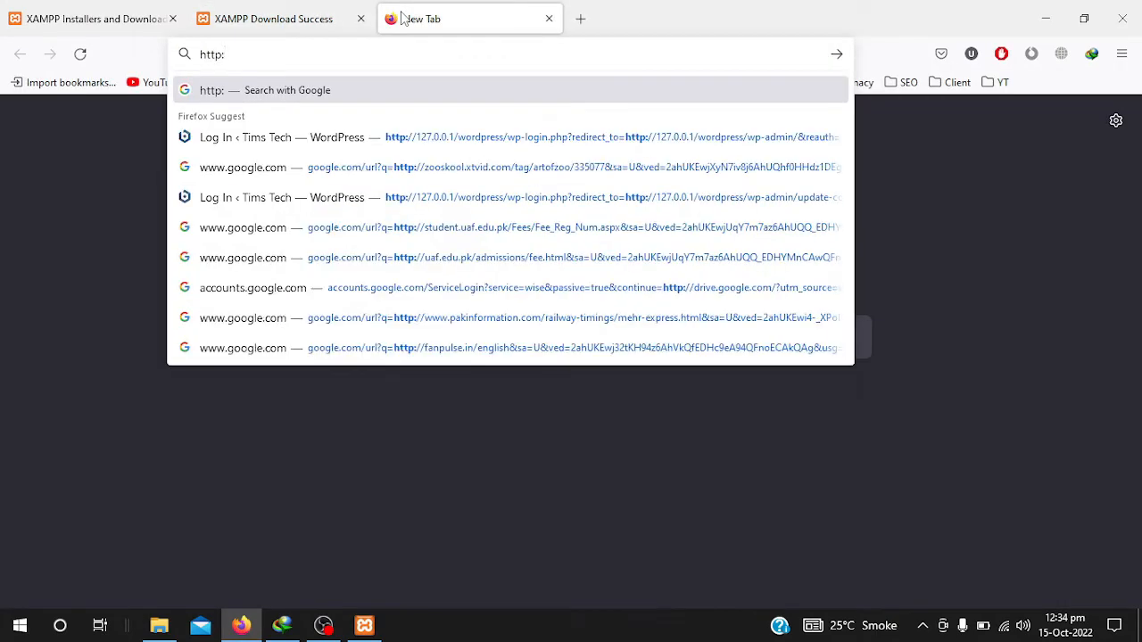
{"action": "type", "text": "//"}
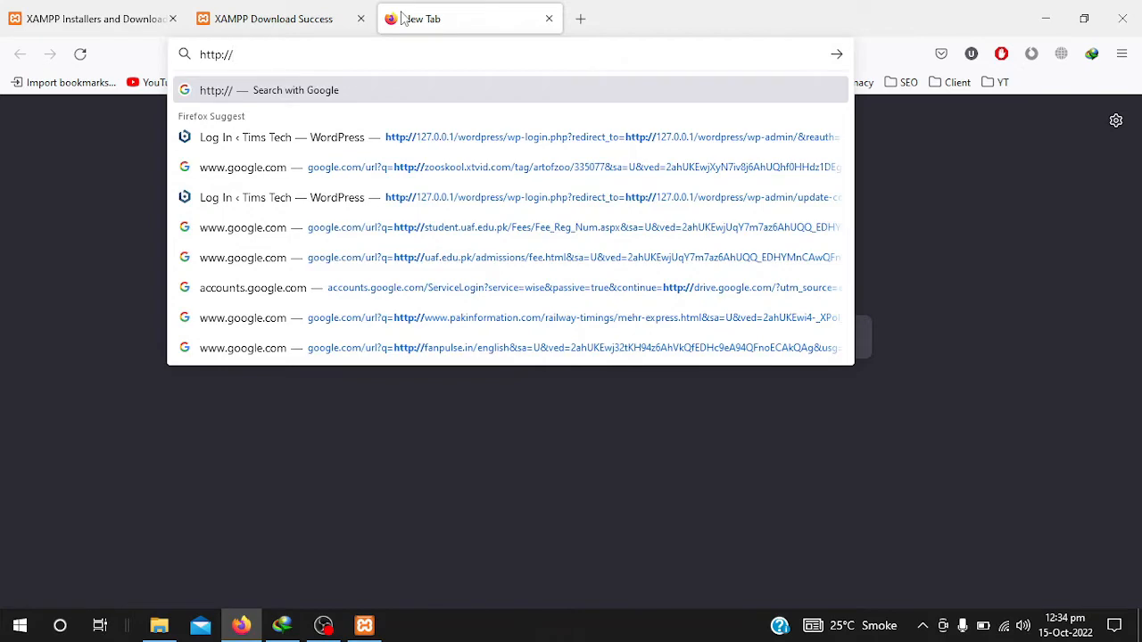
{"action": "type", "text": "localhost"}
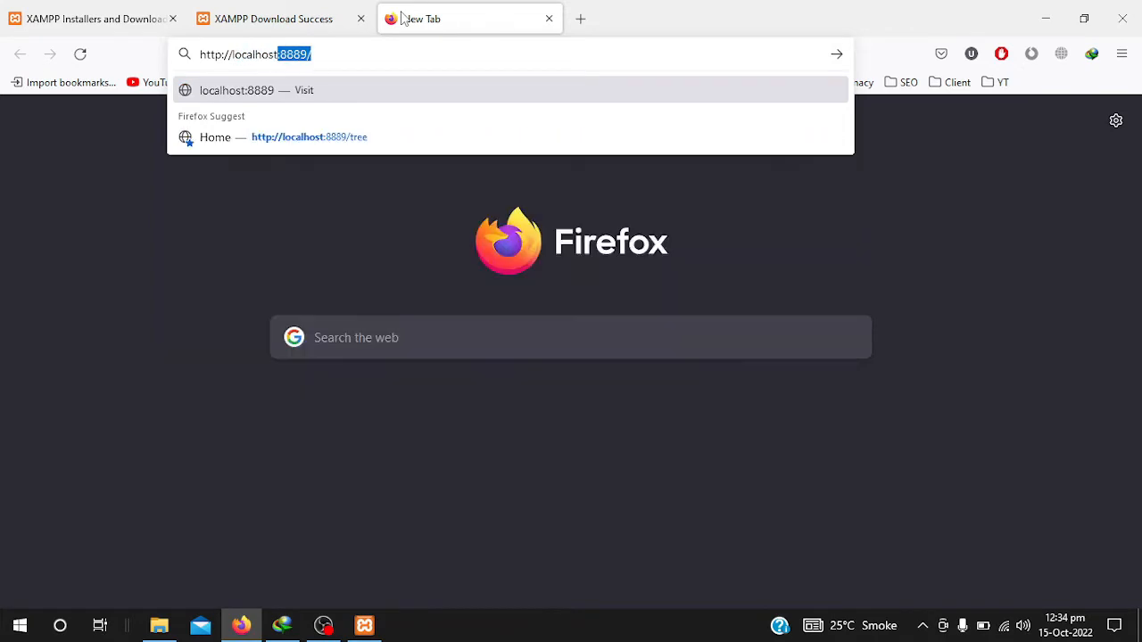
{"action": "type", "text": "/"}
{"action": "key", "text": "Return"}
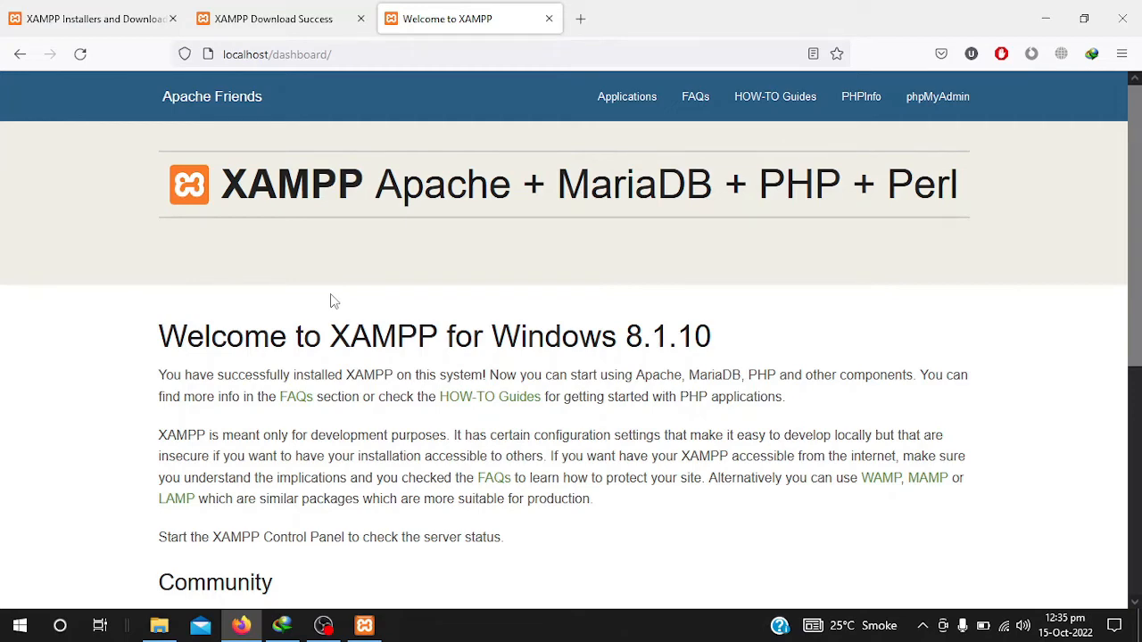
{"action": "scroll", "coordinate": [331, 302], "scroll_direction": "down", "scroll_amount": 2}
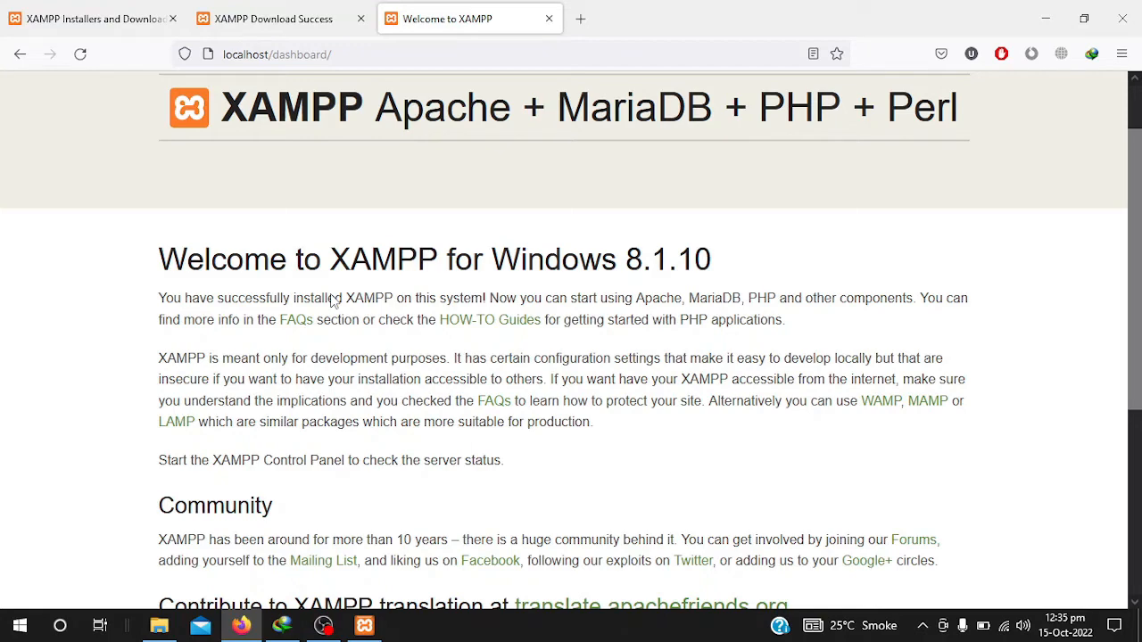
{"action": "scroll", "coordinate": [330, 302], "scroll_direction": "down", "scroll_amount": 1}
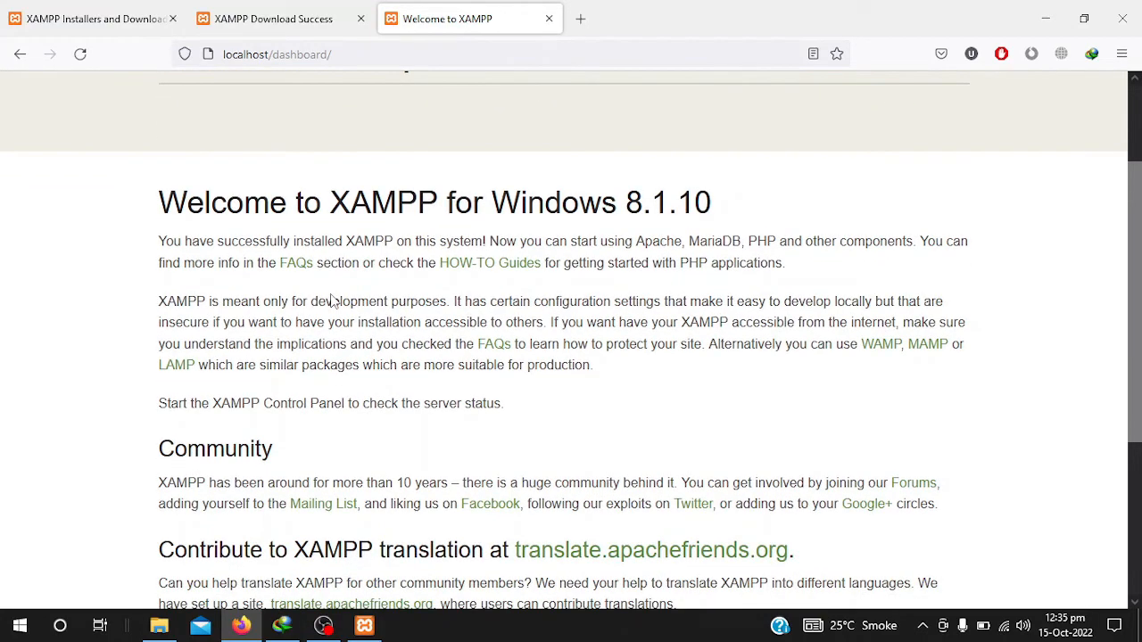
{"action": "scroll", "coordinate": [331, 302], "scroll_direction": "down", "scroll_amount": 2}
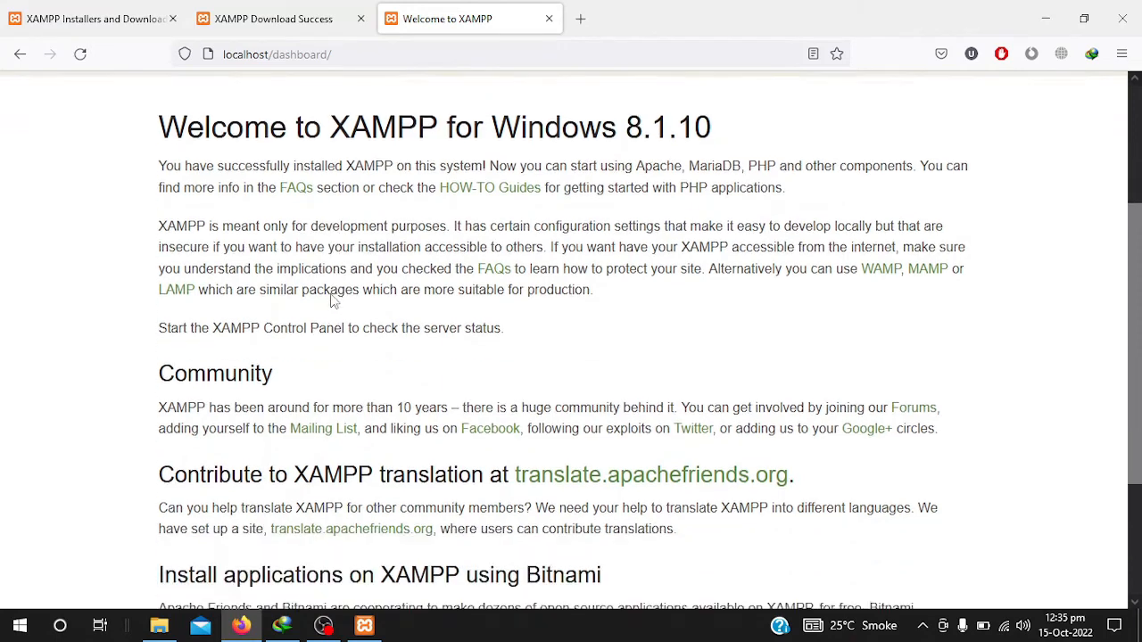
{"action": "scroll", "coordinate": [330, 302], "scroll_direction": "up", "scroll_amount": 3}
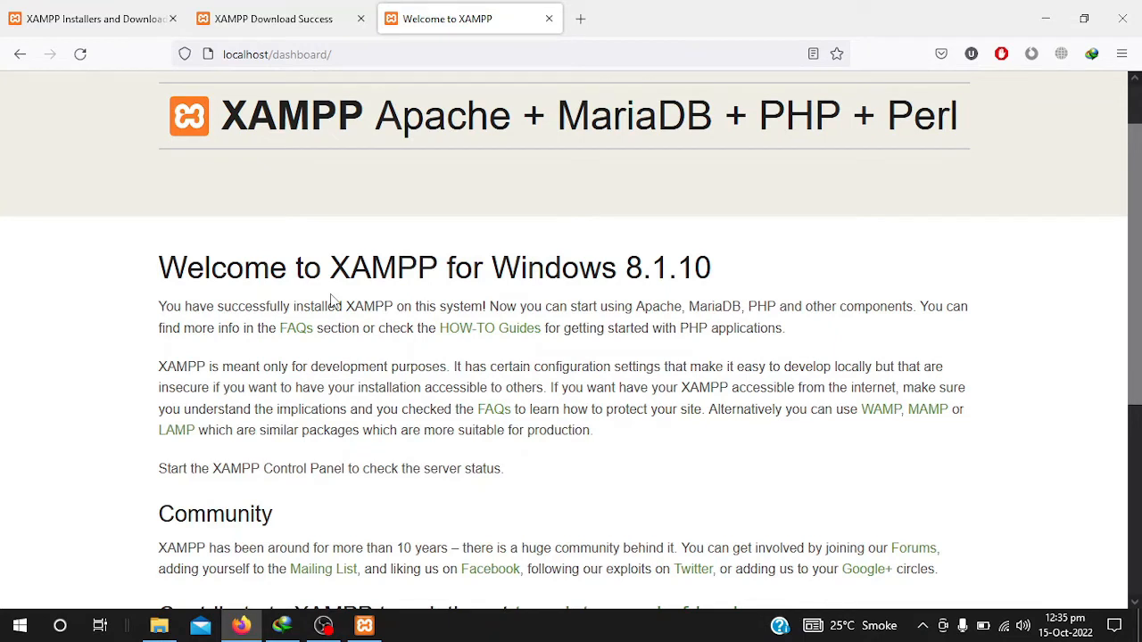
- Search 'wordpress org' in a new tab and open the WordPress.org download page
{"action": "left_click", "coordinate": [581, 17]}
{"action": "left_click", "coordinate": [577, 51]}
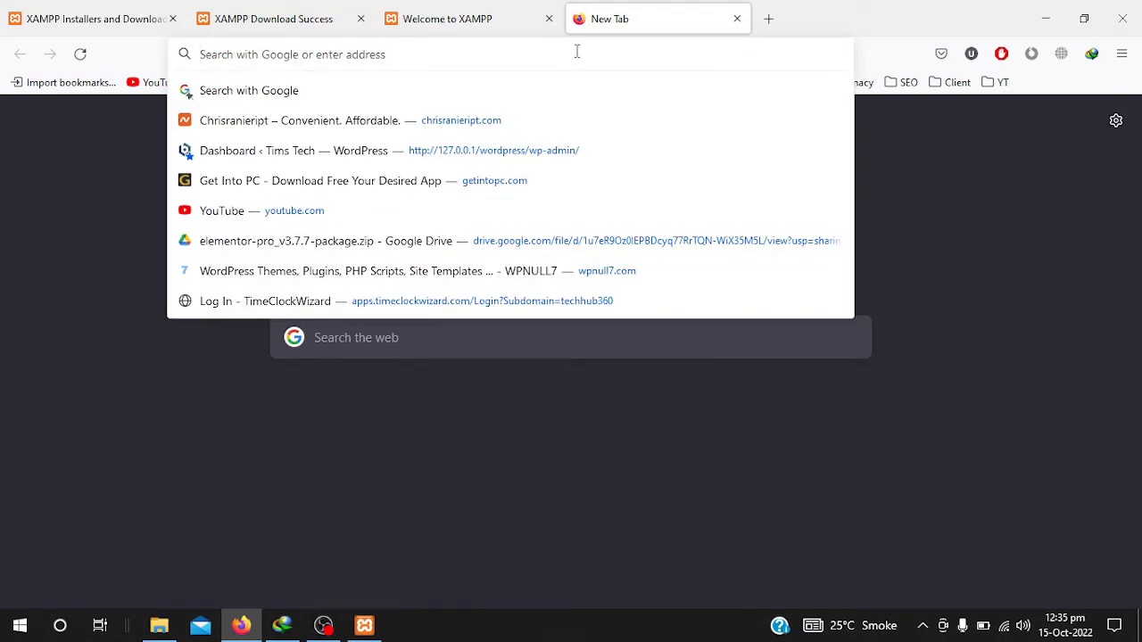
{"action": "type", "text": "wordpress org"}
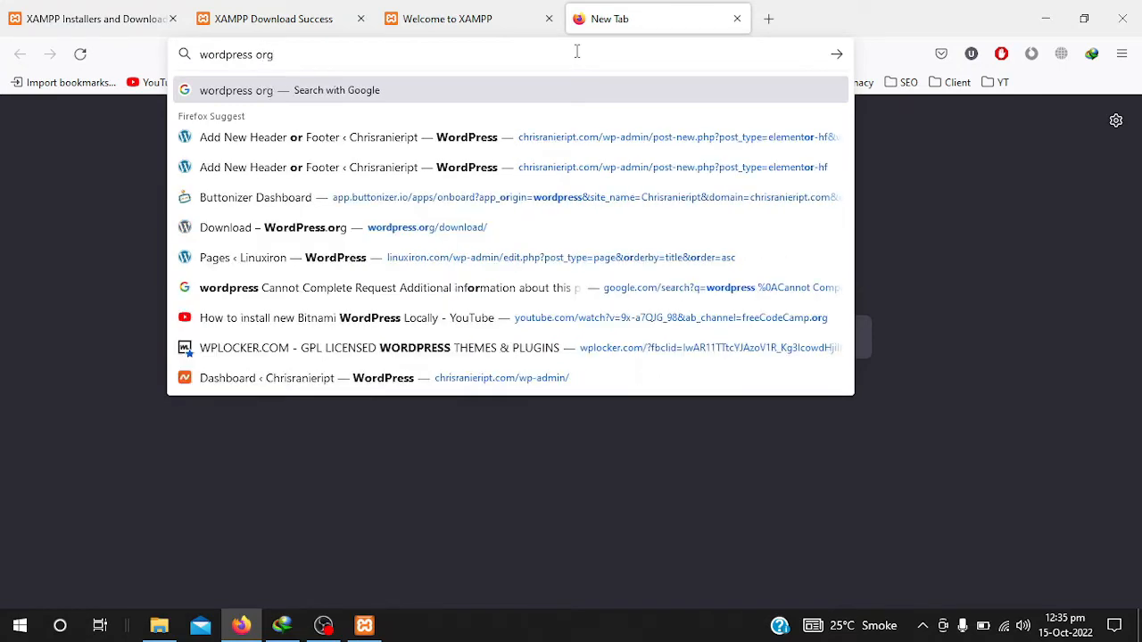
{"action": "key", "text": "Return"}
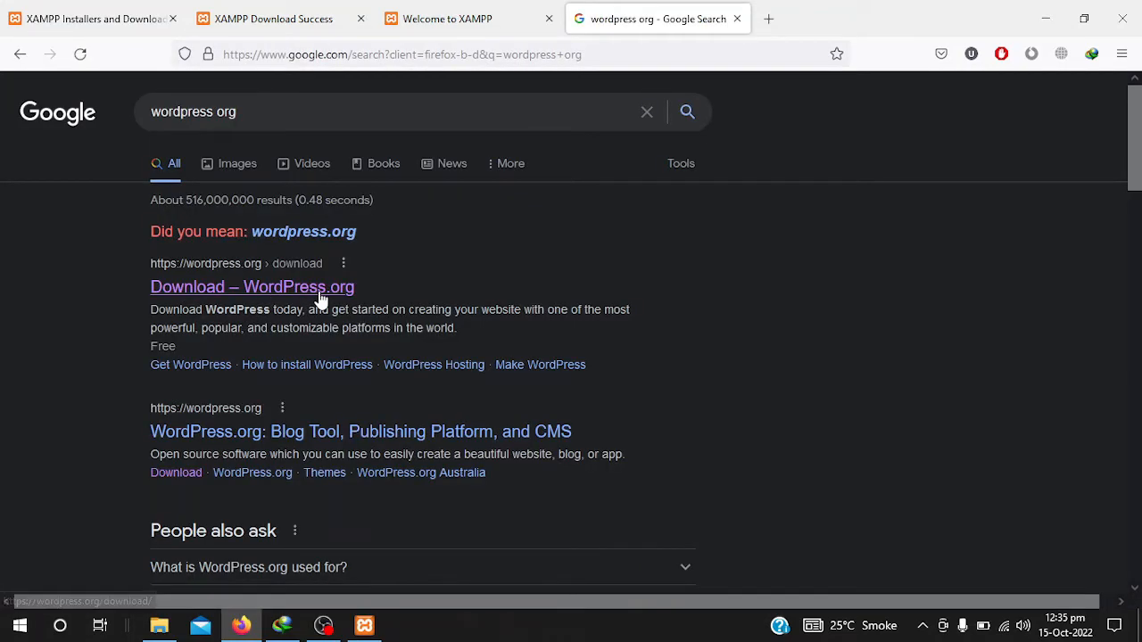
{"action": "left_click", "coordinate": [318, 299]}
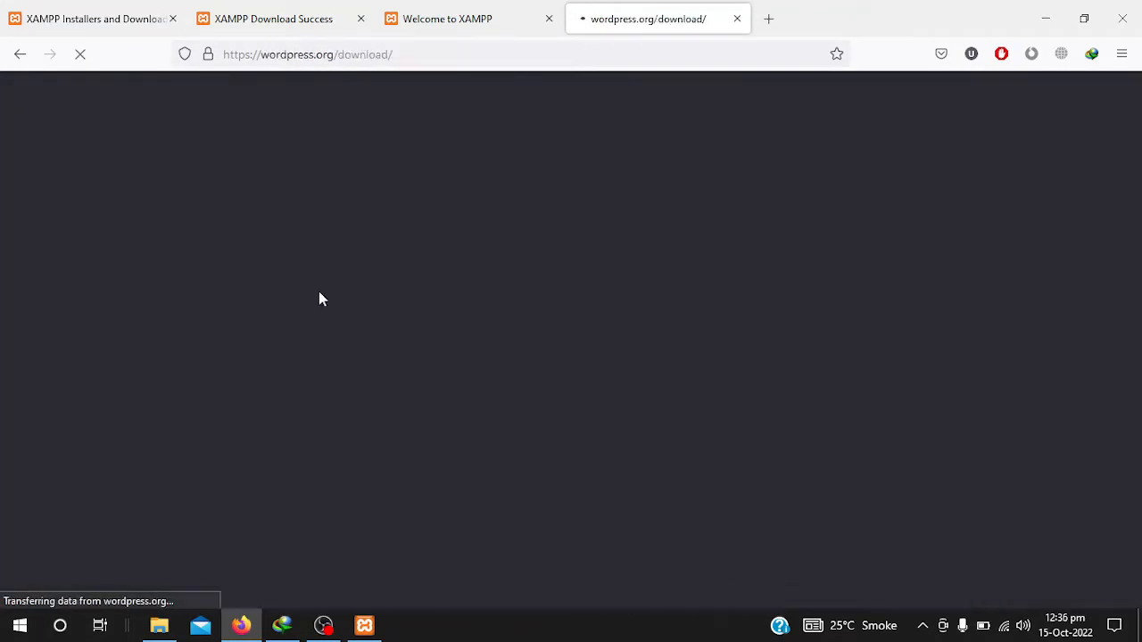
- Start downloading wordpress-6.0.2.zip (21.71 MB) into Downloads\Compressed
{"action": "scroll", "coordinate": [259, 414], "scroll_direction": "down", "scroll_amount": 1}
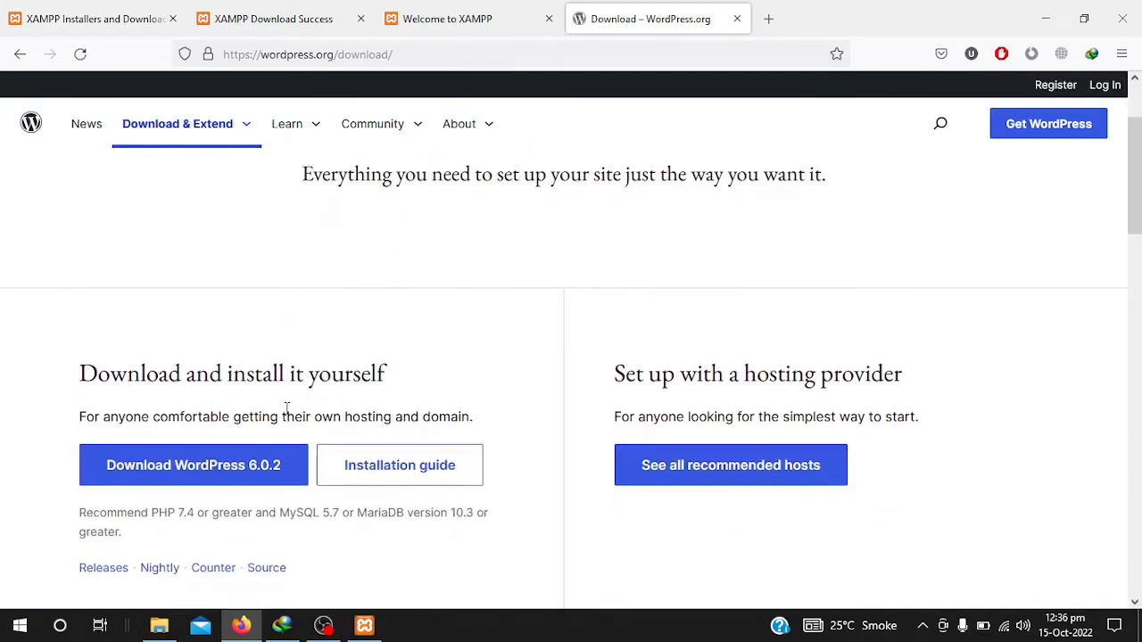
{"action": "scroll", "coordinate": [300, 356], "scroll_direction": "down", "scroll_amount": 1}
{"action": "left_click", "coordinate": [205, 407]}
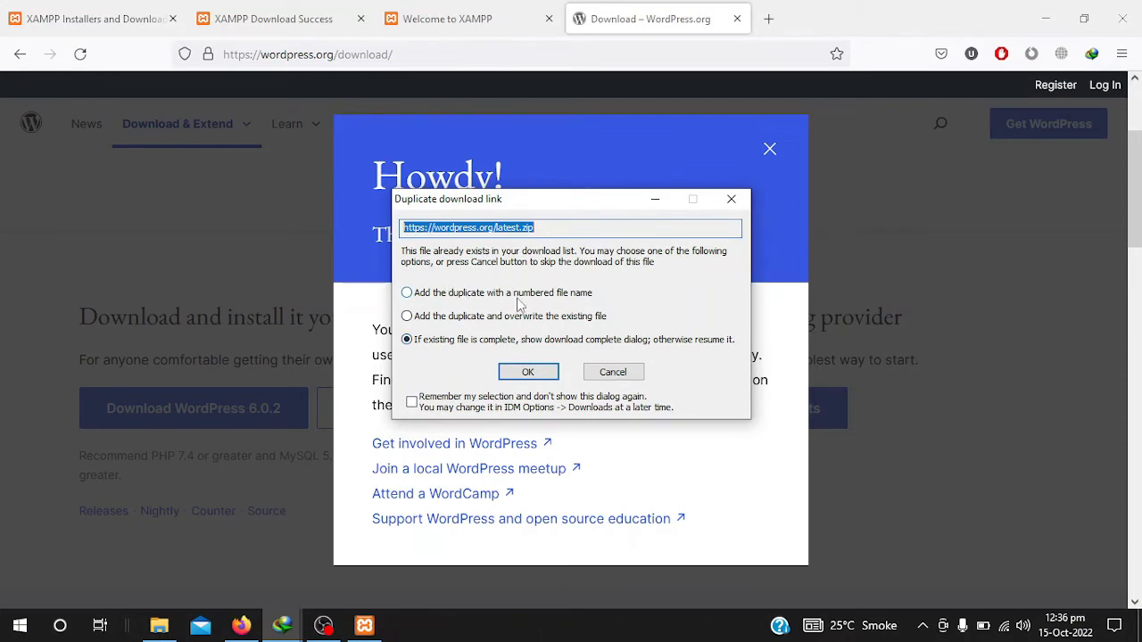
{"action": "left_click", "coordinate": [732, 200]}
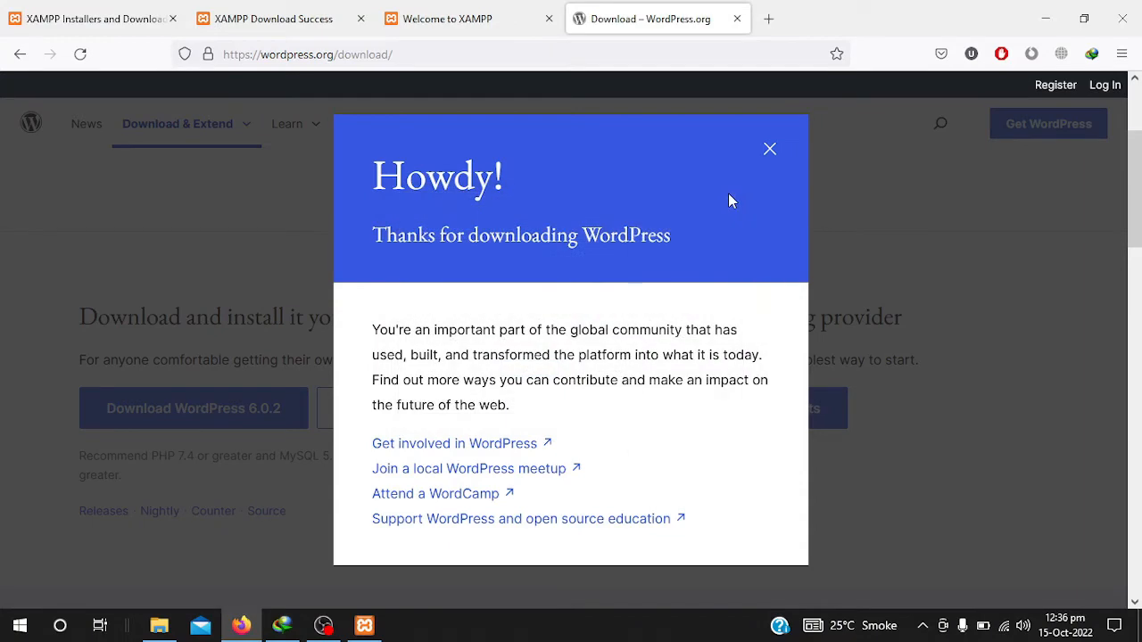
{"action": "left_click", "coordinate": [768, 150]}
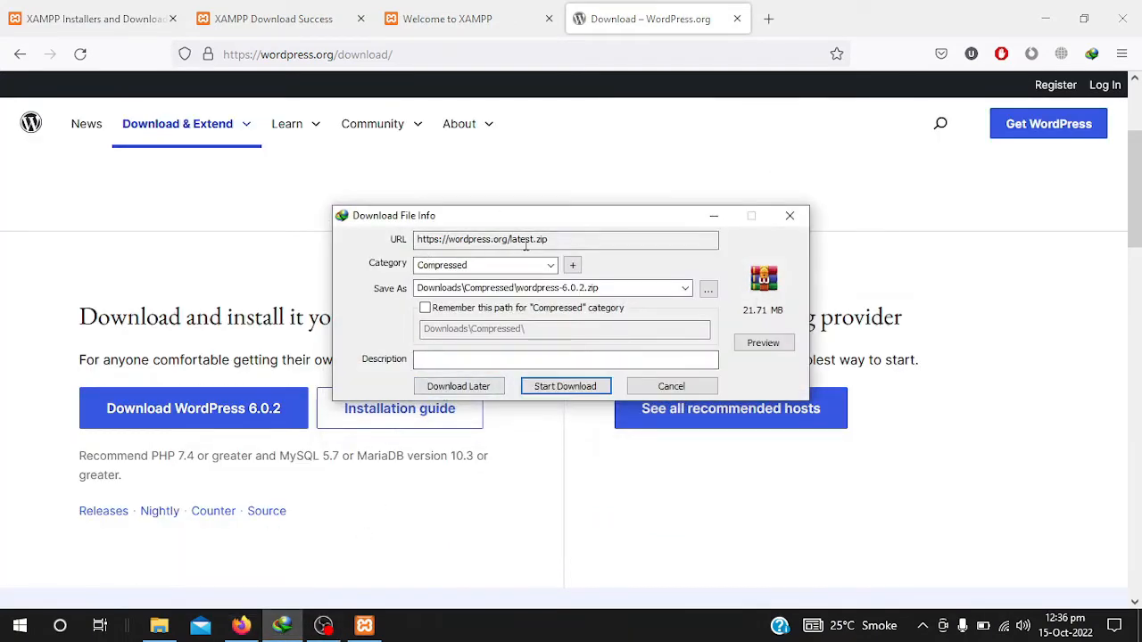
{"action": "left_click", "coordinate": [586, 391]}
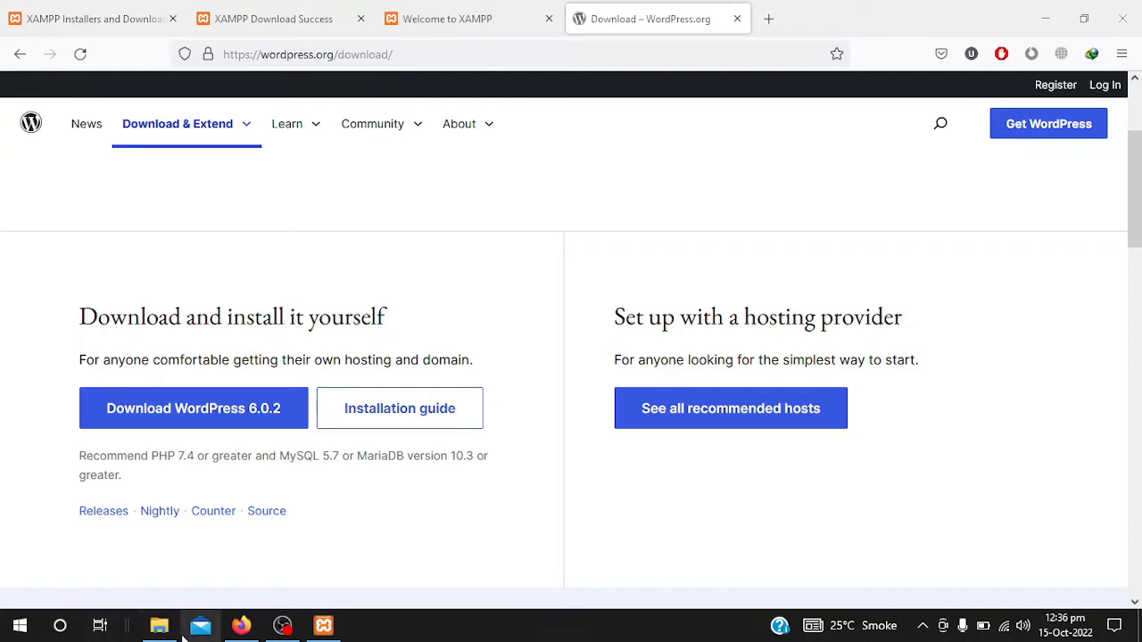
- Copy the wordpress-6.0.2 archive from Downloads\Compressed
{"action": "left_click", "coordinate": [155, 630]}
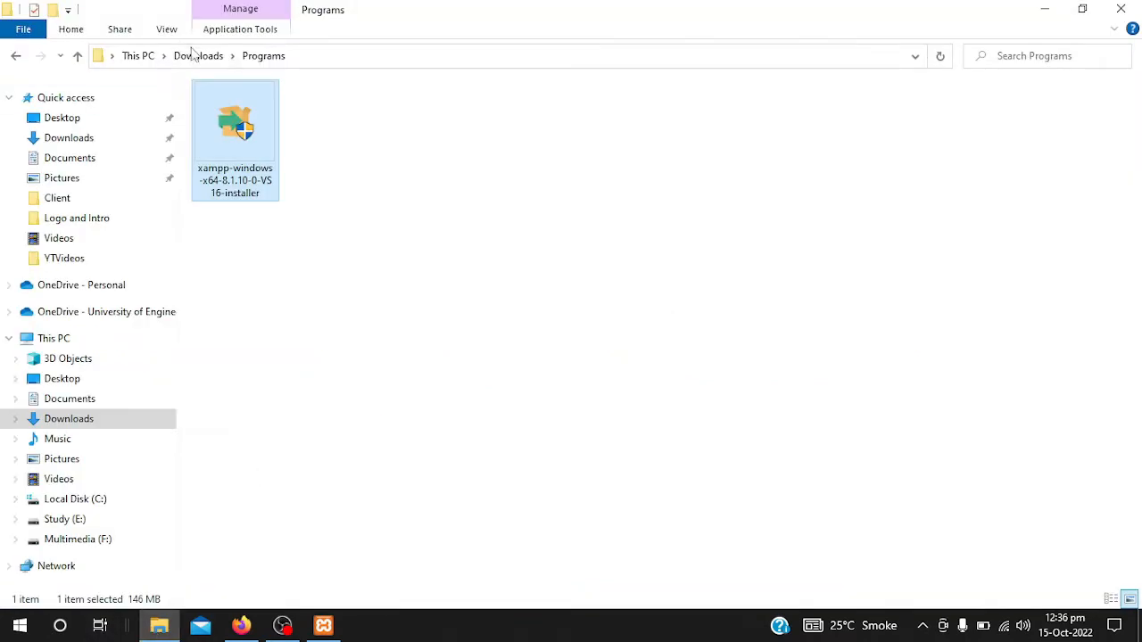
{"action": "left_click", "coordinate": [193, 57]}
{"action": "double_click", "coordinate": [257, 149]}
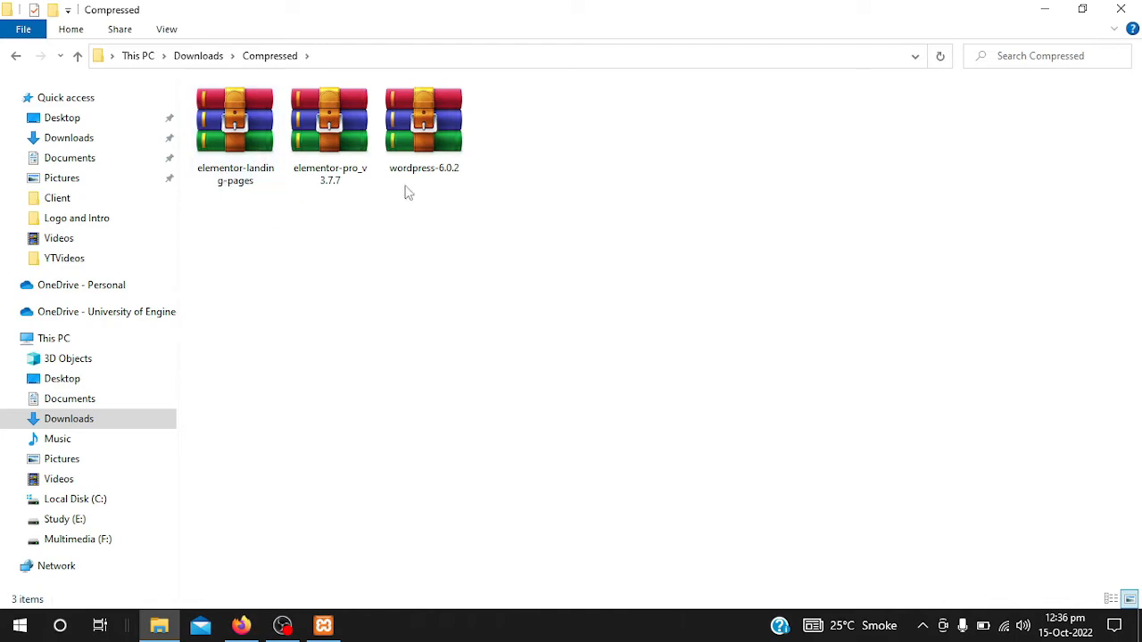
{"action": "left_click", "coordinate": [428, 145]}
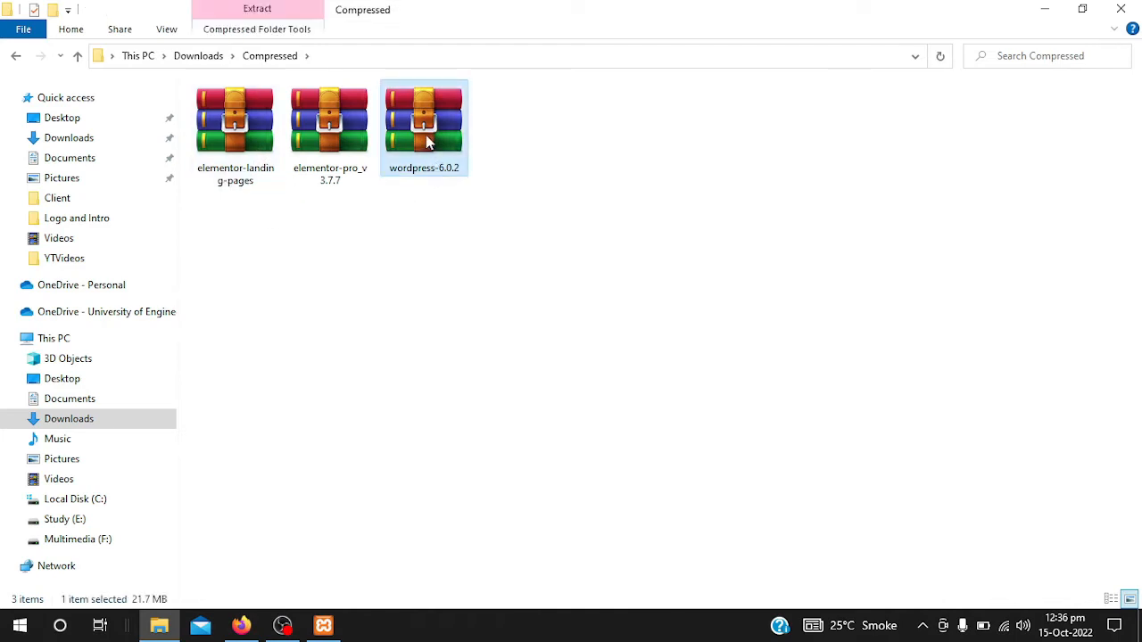
{"action": "right_click", "coordinate": [637, 171]}
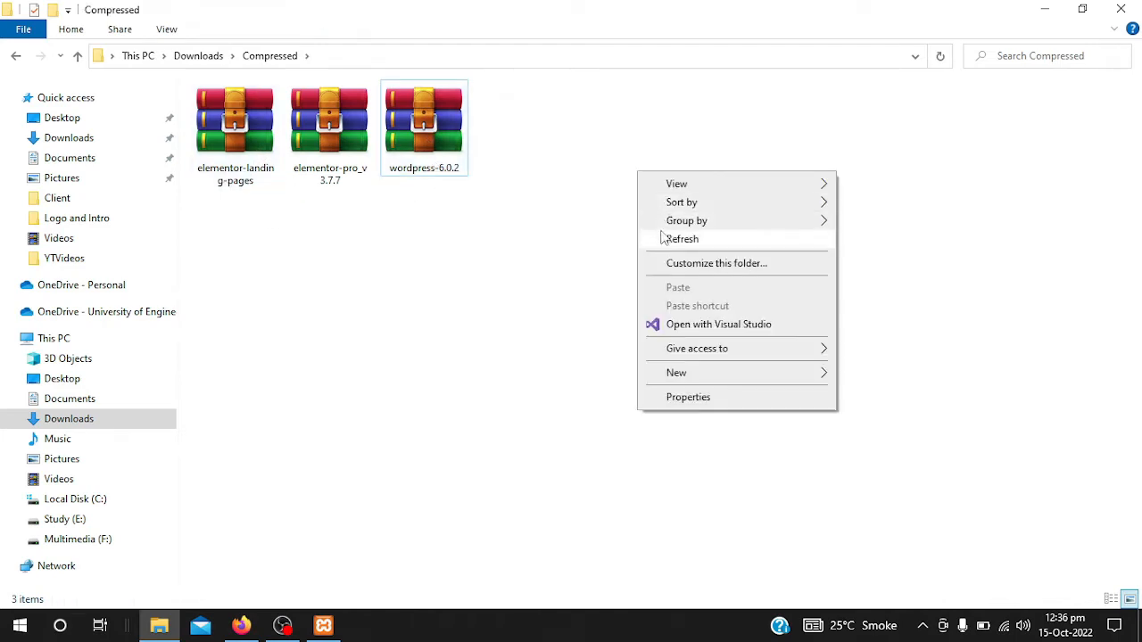
{"action": "left_click", "coordinate": [679, 239]}
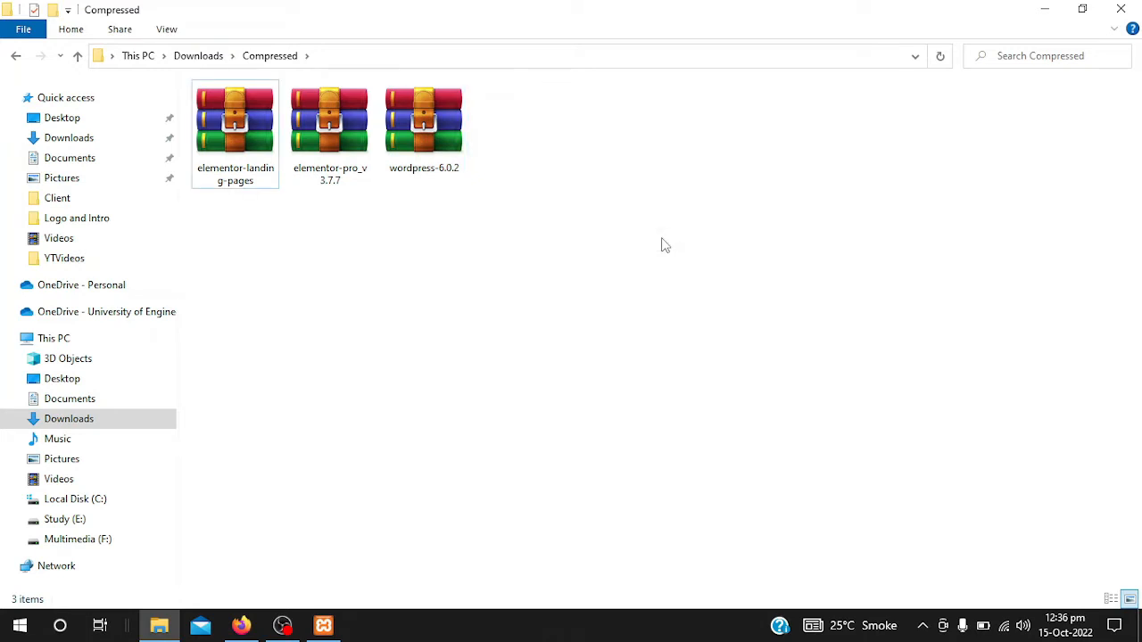
{"action": "left_click", "coordinate": [418, 133]}
{"action": "right_click", "coordinate": [412, 132]}
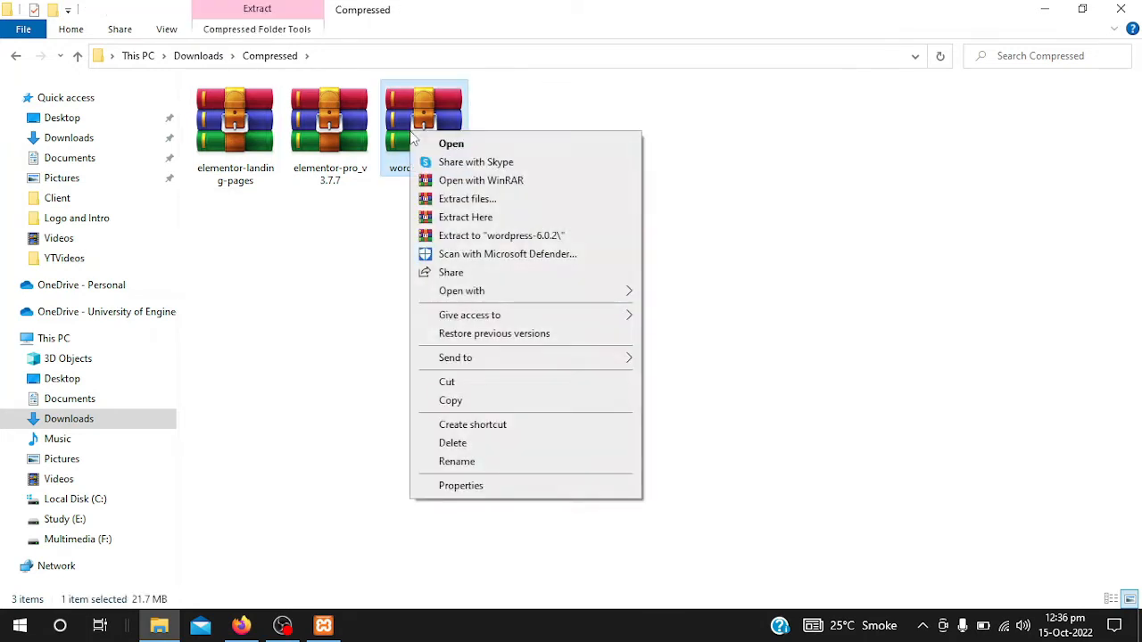
{"action": "left_click", "coordinate": [453, 401]}
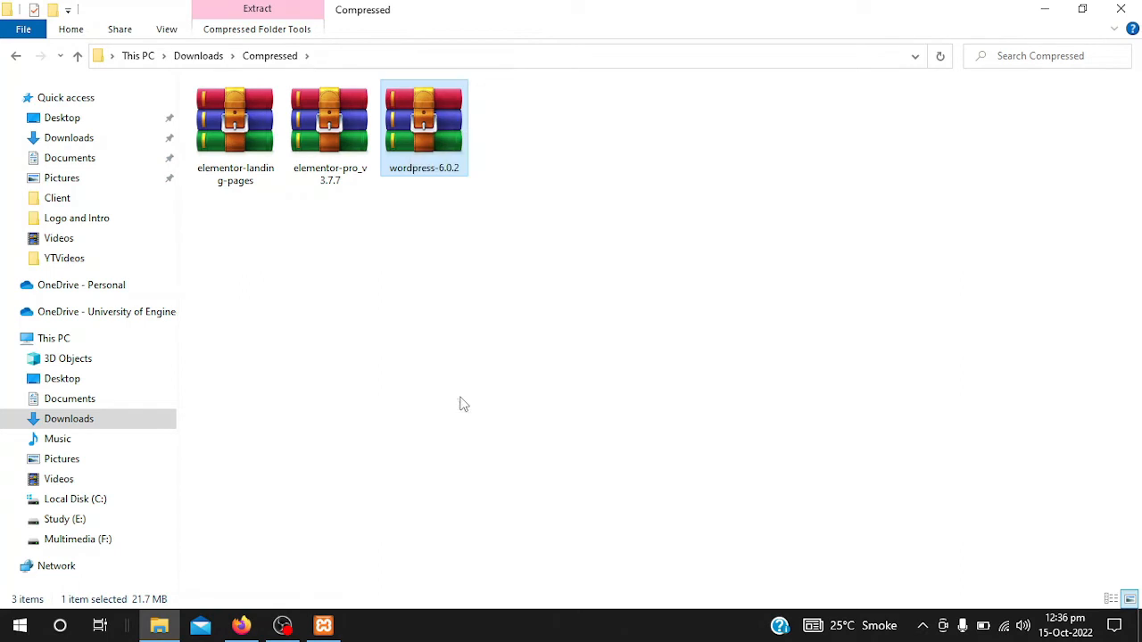
- Navigate to C:\xampp\htdocs
{"action": "left_click", "coordinate": [59, 502]}
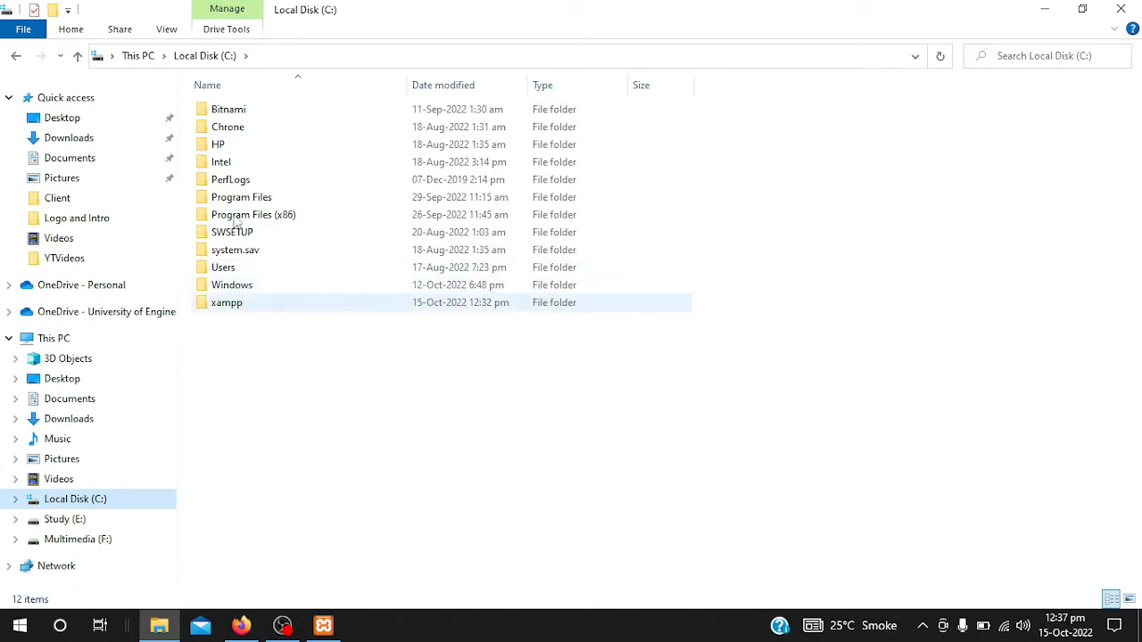
{"action": "double_click", "coordinate": [239, 308]}
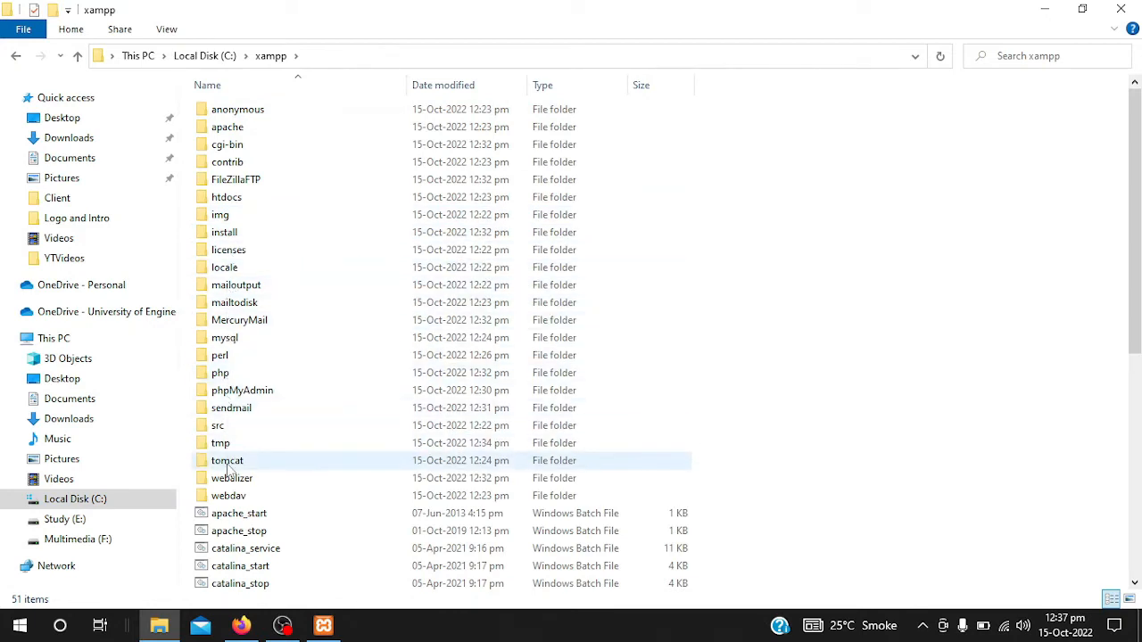
{"action": "double_click", "coordinate": [225, 200]}
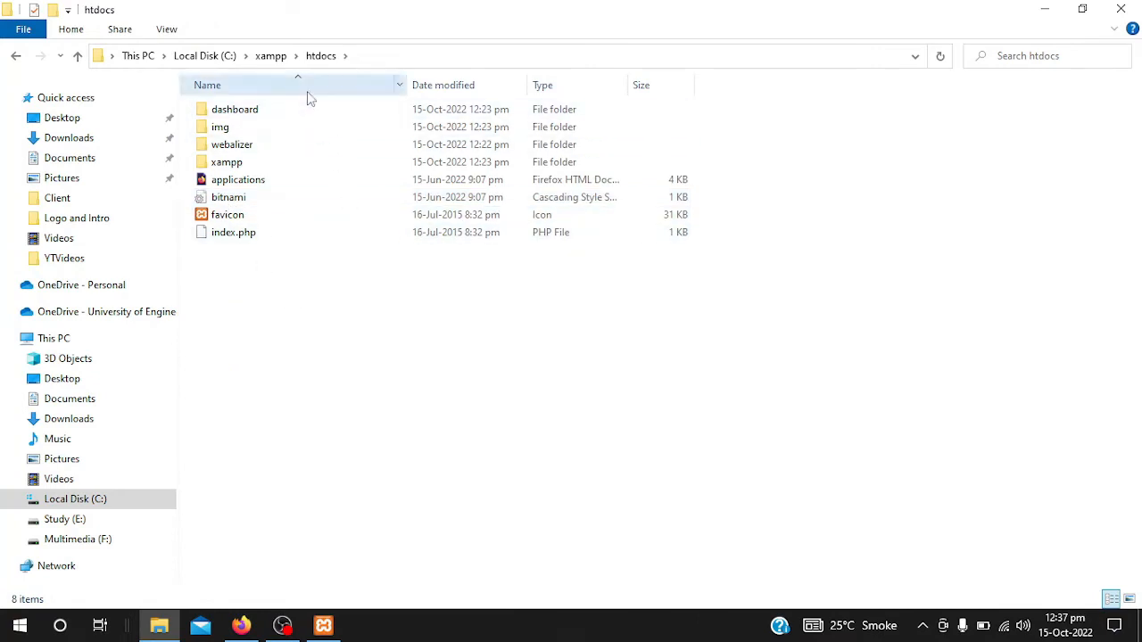
- Add a new folder to htdocs and name it 'techwithtim'
{"action": "right_click", "coordinate": [285, 304]}
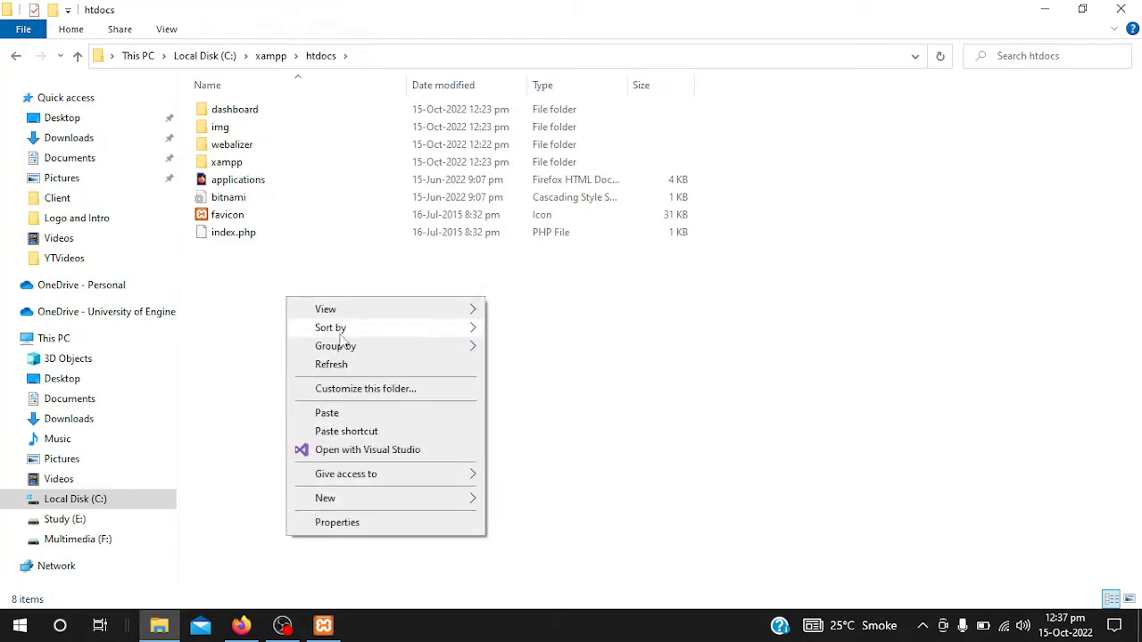
{"action": "mouse_move", "coordinate": [355, 508]}
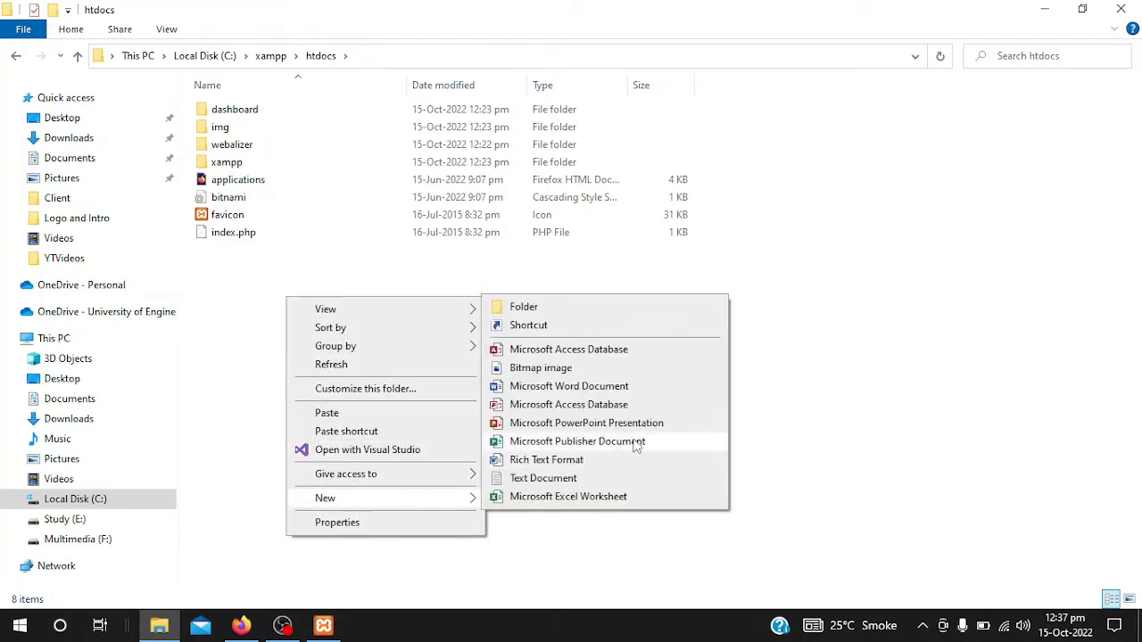
{"action": "left_click", "coordinate": [542, 310]}
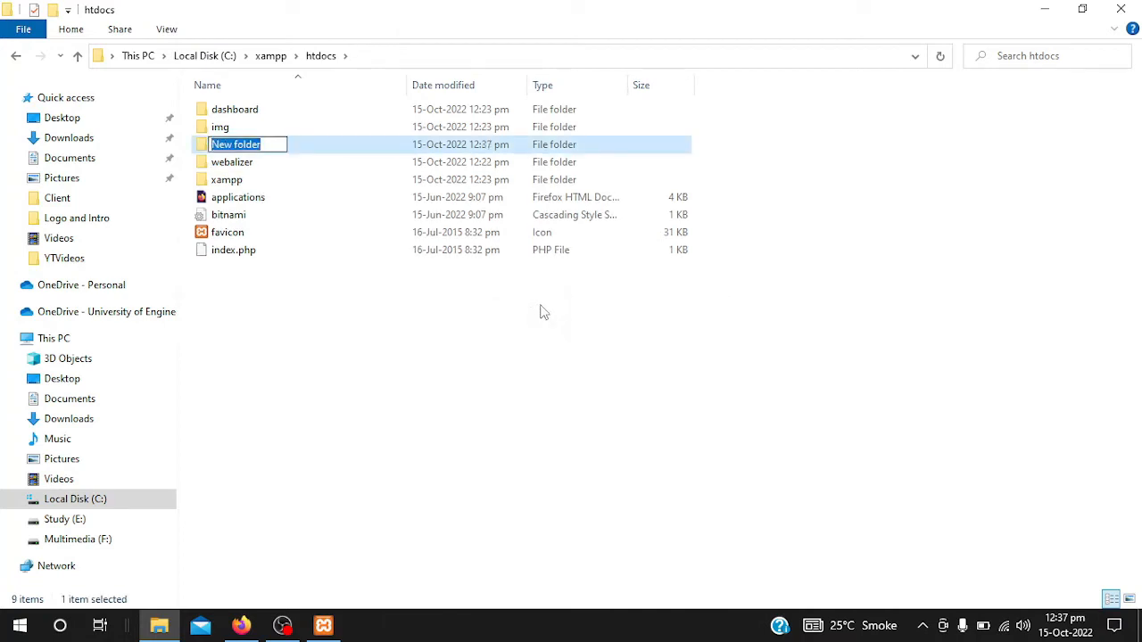
{"action": "type", "text": "techw"}
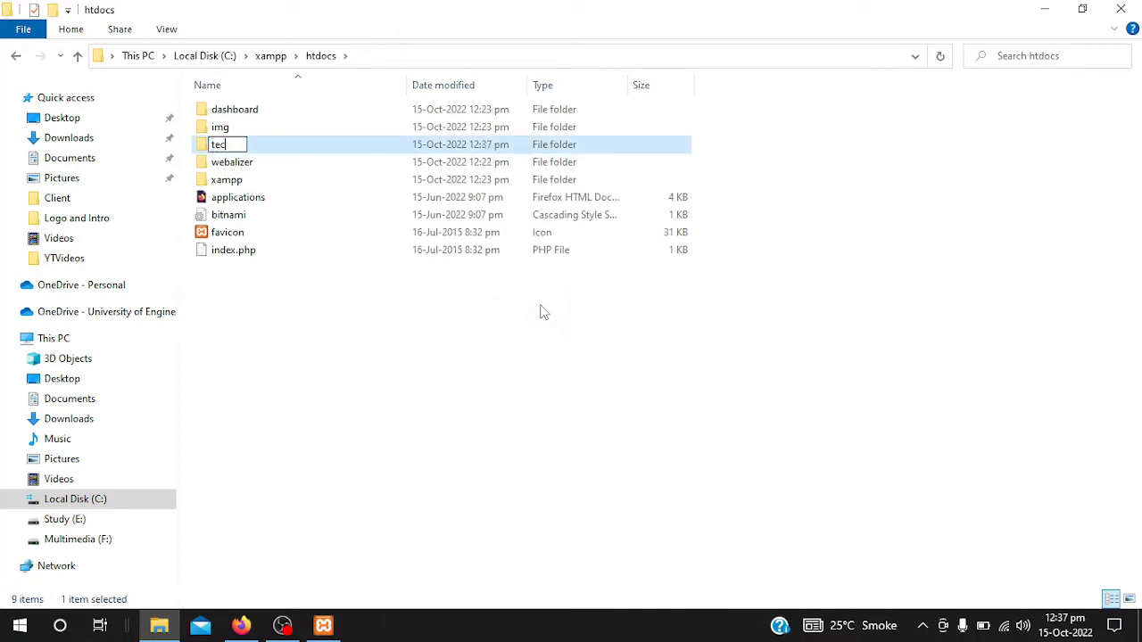
{"action": "type", "text": "htim"}
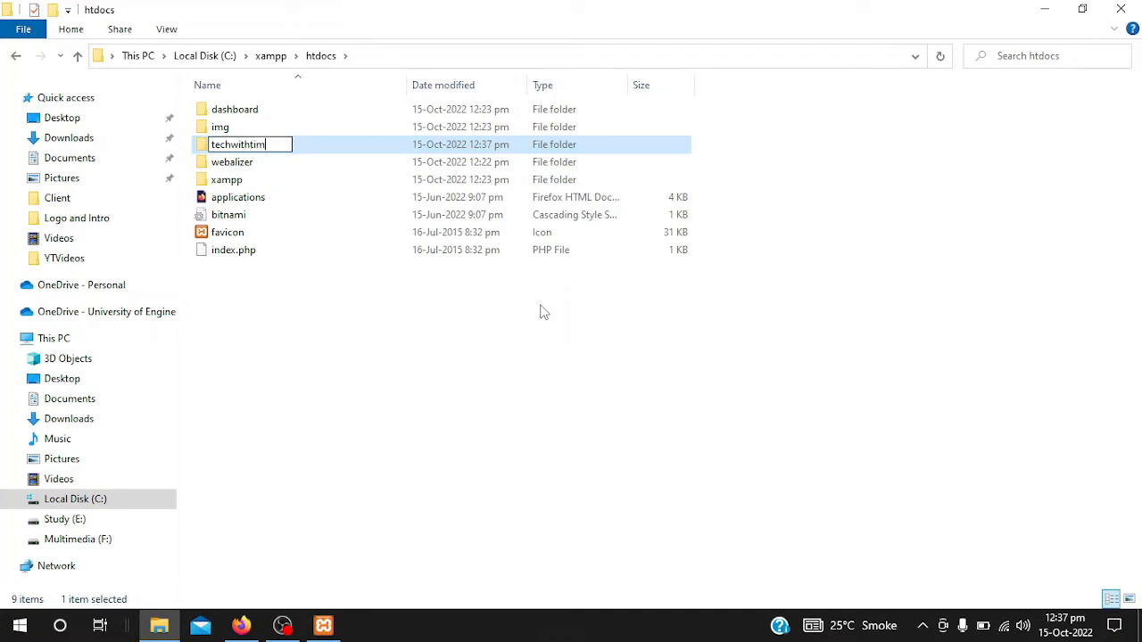
{"action": "key", "text": "Return"}
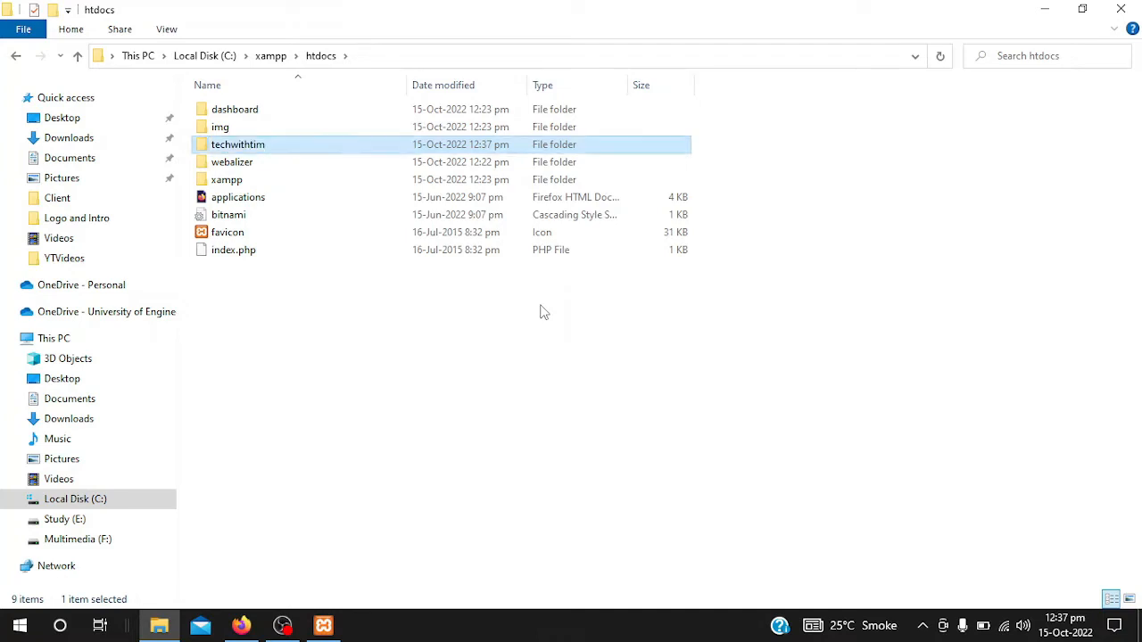
{"action": "left_click", "coordinate": [328, 340]}
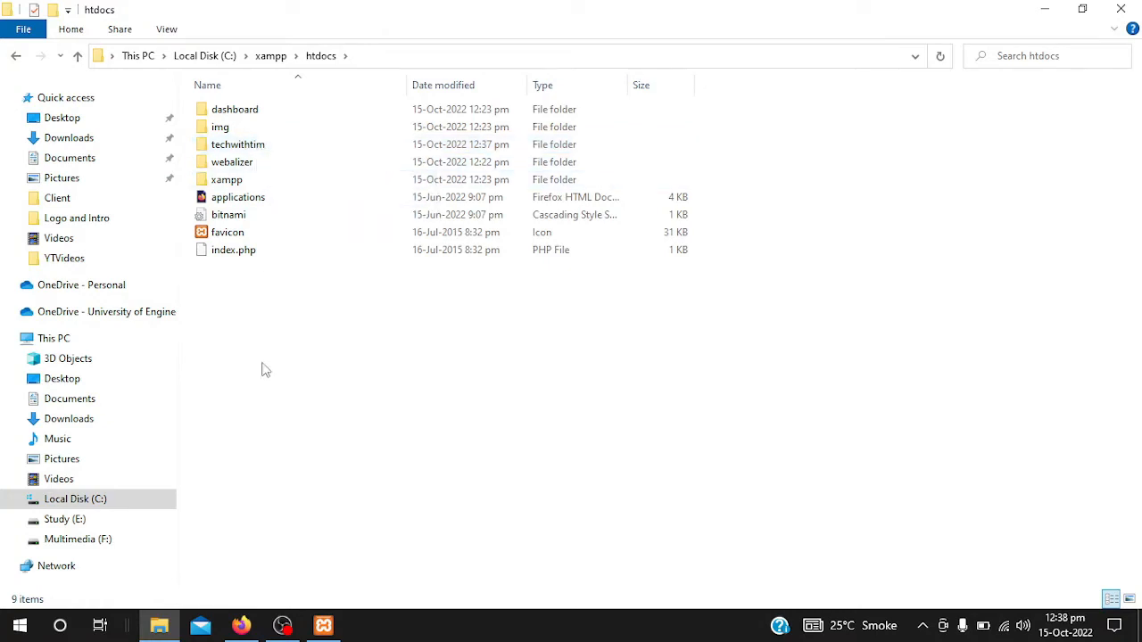
- Open techwithtim and paste the wordpress-6.0.2 zip into it
{"action": "left_click", "coordinate": [241, 149]}
{"action": "double_click", "coordinate": [241, 149]}
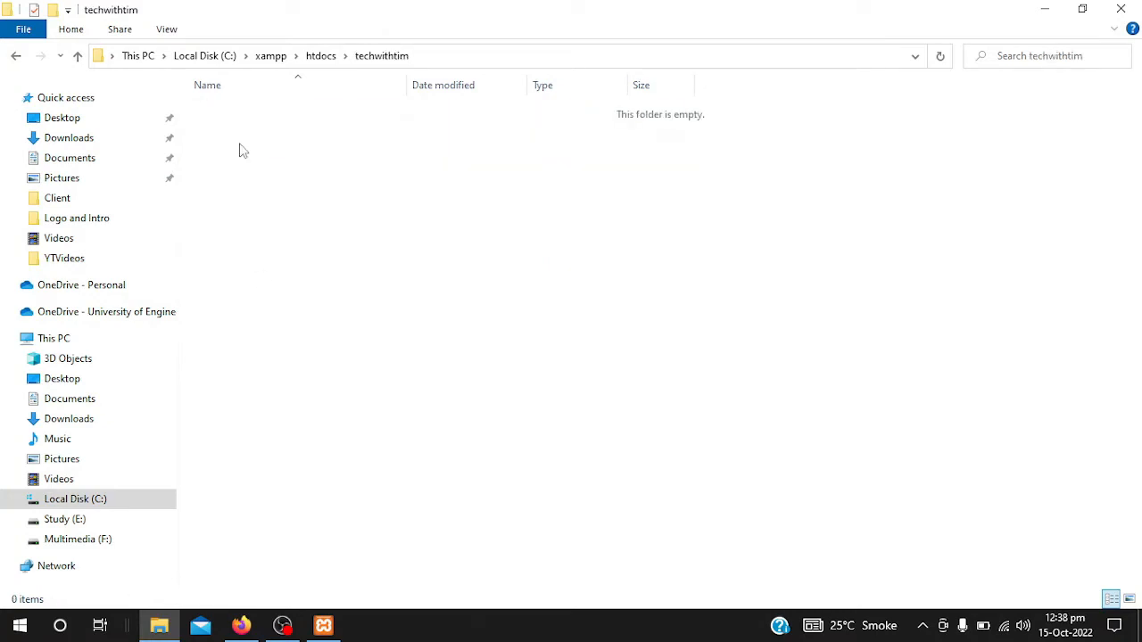
{"action": "right_click", "coordinate": [382, 205]}
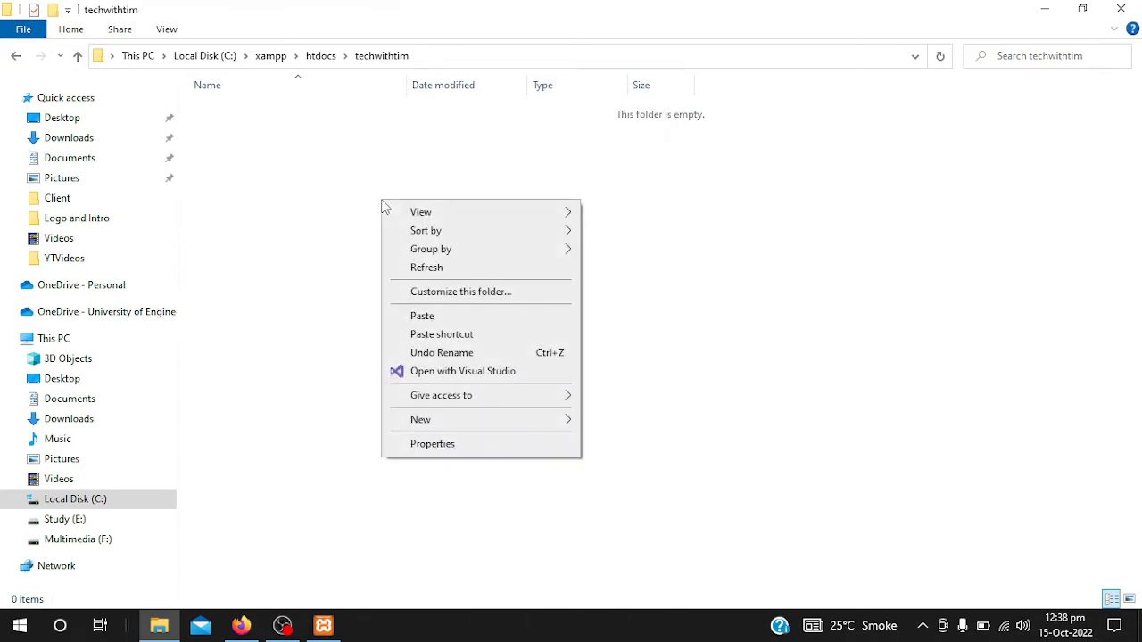
{"action": "left_click", "coordinate": [423, 316]}
{"action": "right_click", "coordinate": [326, 260]}
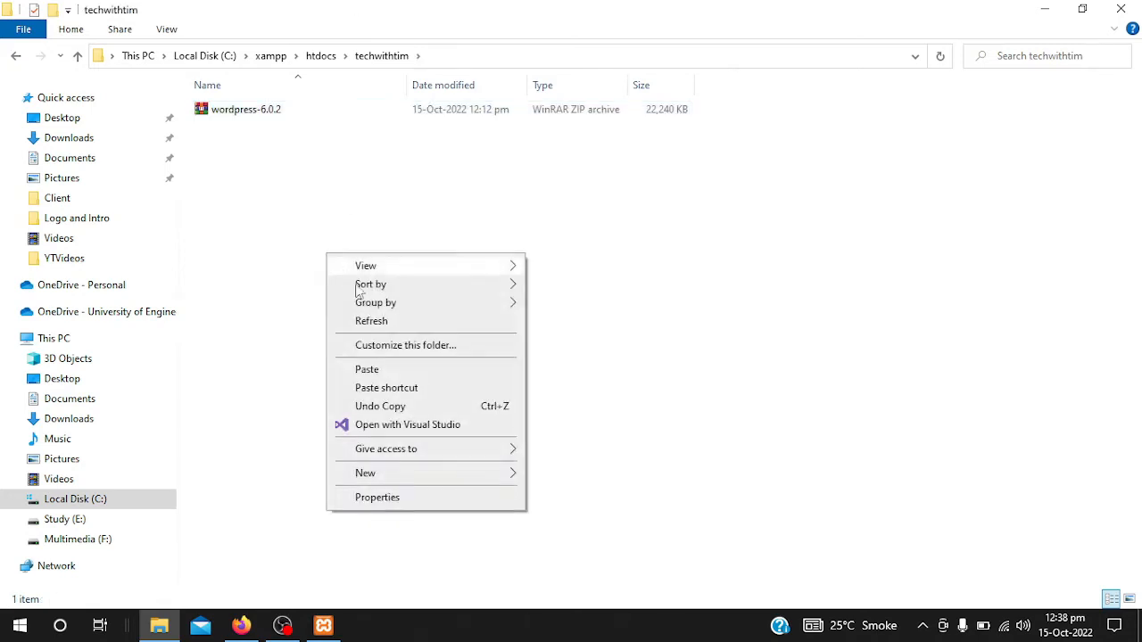
{"action": "left_click", "coordinate": [373, 323]}
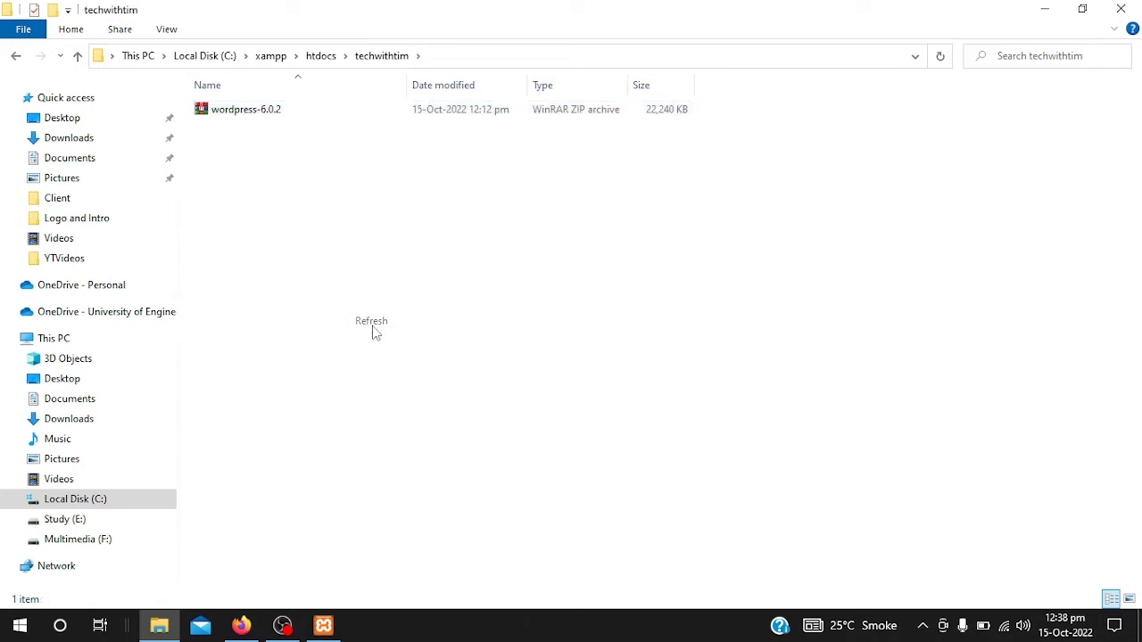
- Extract wordpress-6.0.2 in place, producing a wordpress folder beside the zip
{"action": "left_click", "coordinate": [255, 114]}
{"action": "right_click", "coordinate": [254, 114]}
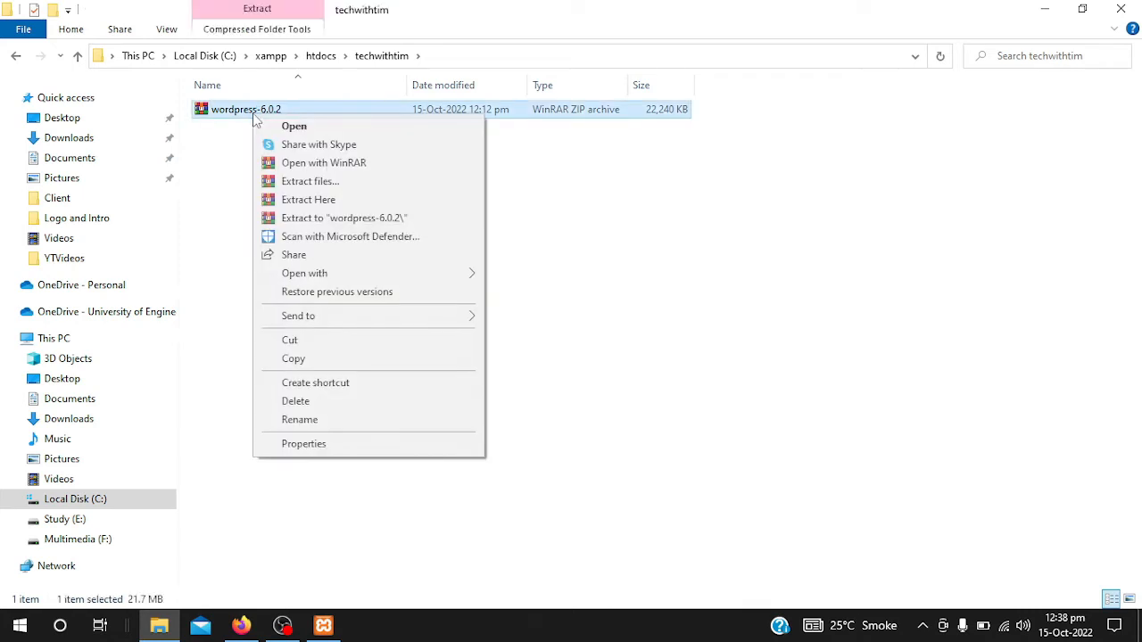
{"action": "left_click", "coordinate": [308, 200]}
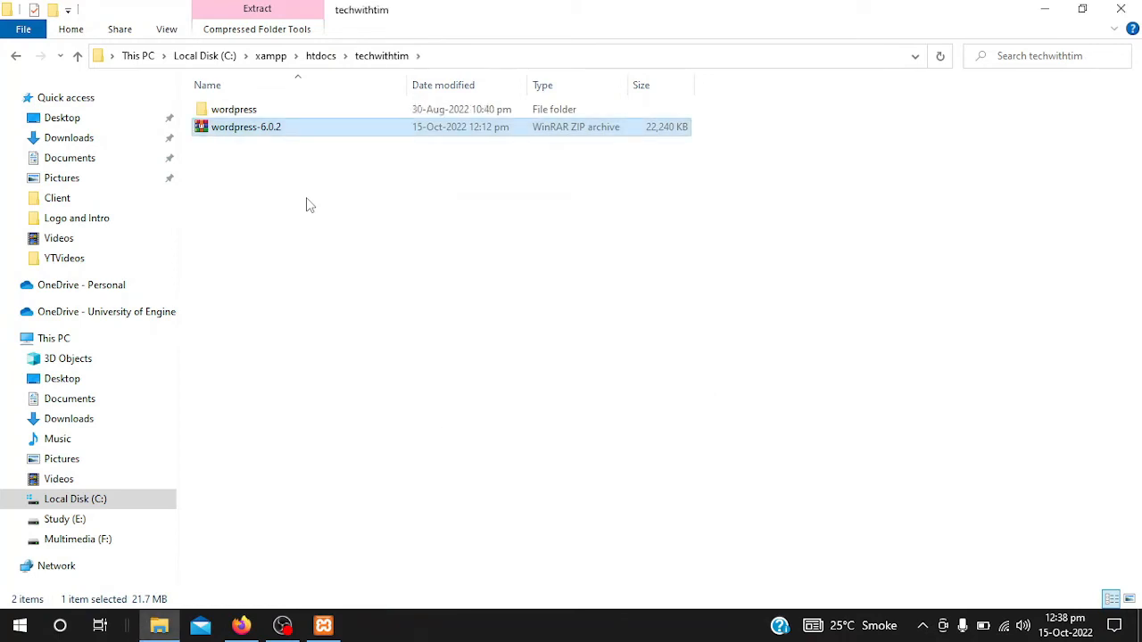
{"action": "left_click", "coordinate": [241, 109]}
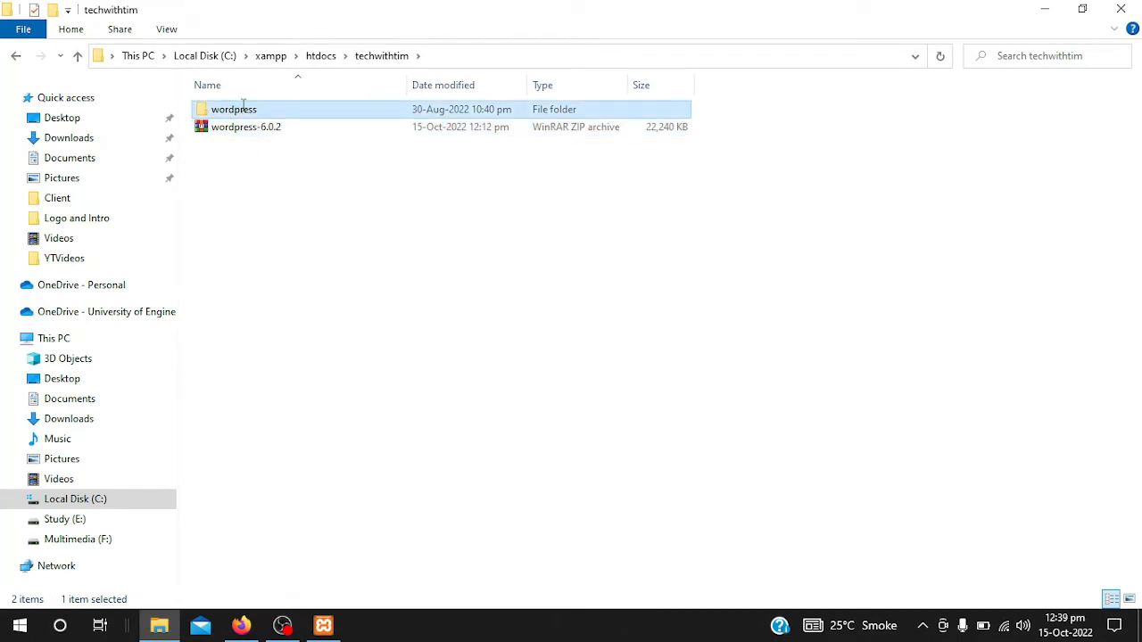
- Cut all 19 files from the wordpress folder and paste them directly into techwithtim
{"action": "left_click", "coordinate": [243, 107]}
{"action": "double_click", "coordinate": [331, 108]}
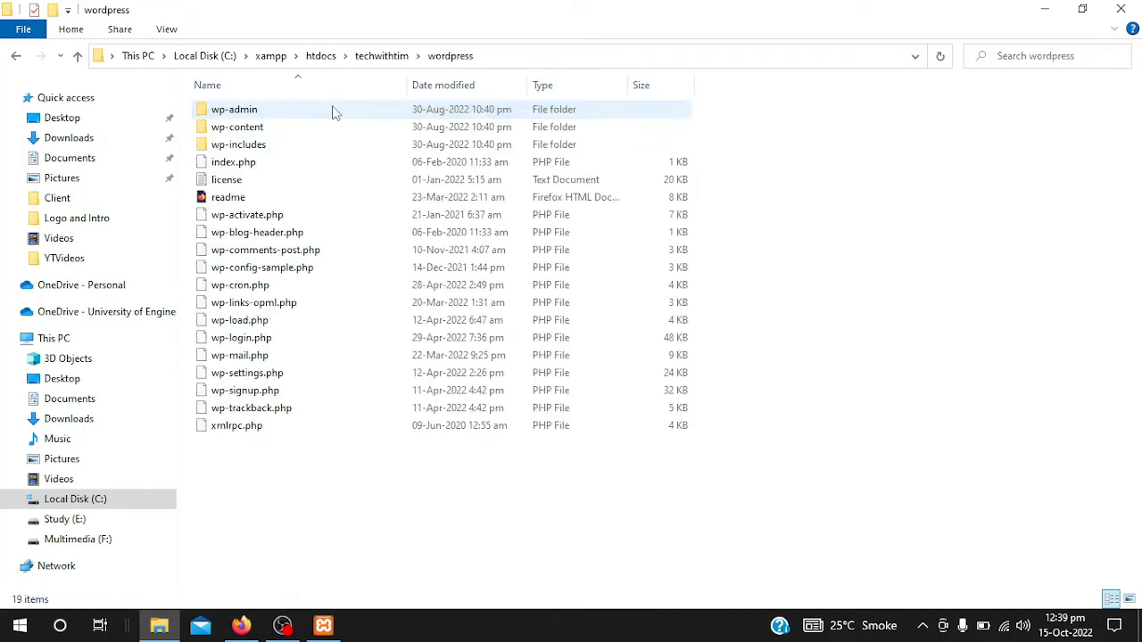
{"action": "left_click_drag", "start_coordinate": [314, 487], "coordinate": [299, 110]}
{"action": "right_click", "coordinate": [299, 110]}
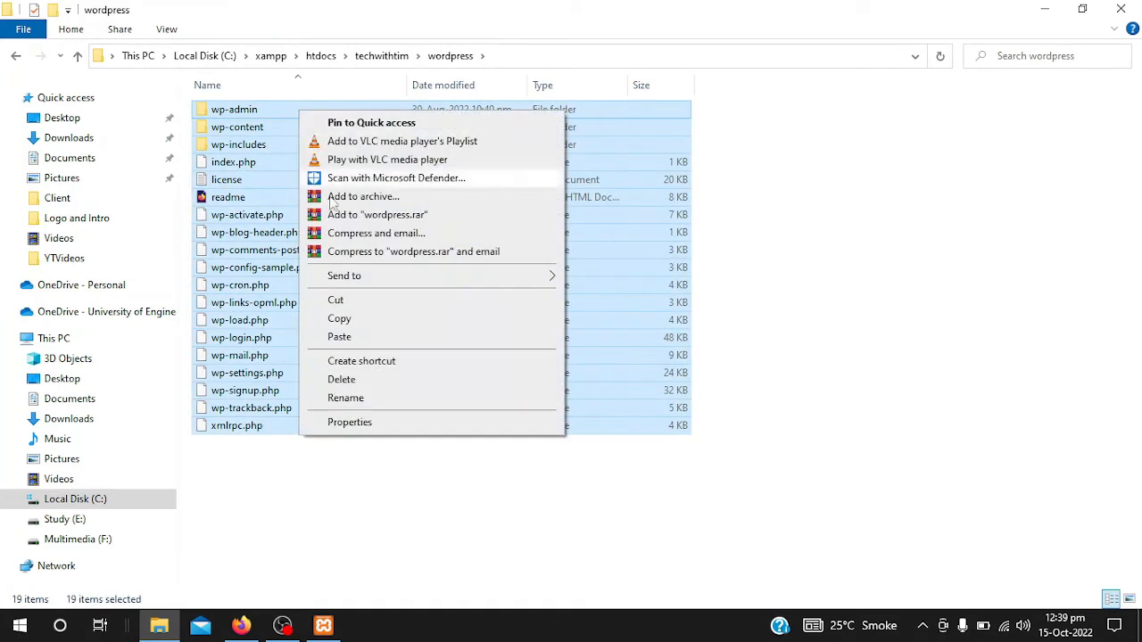
{"action": "left_click", "coordinate": [338, 300]}
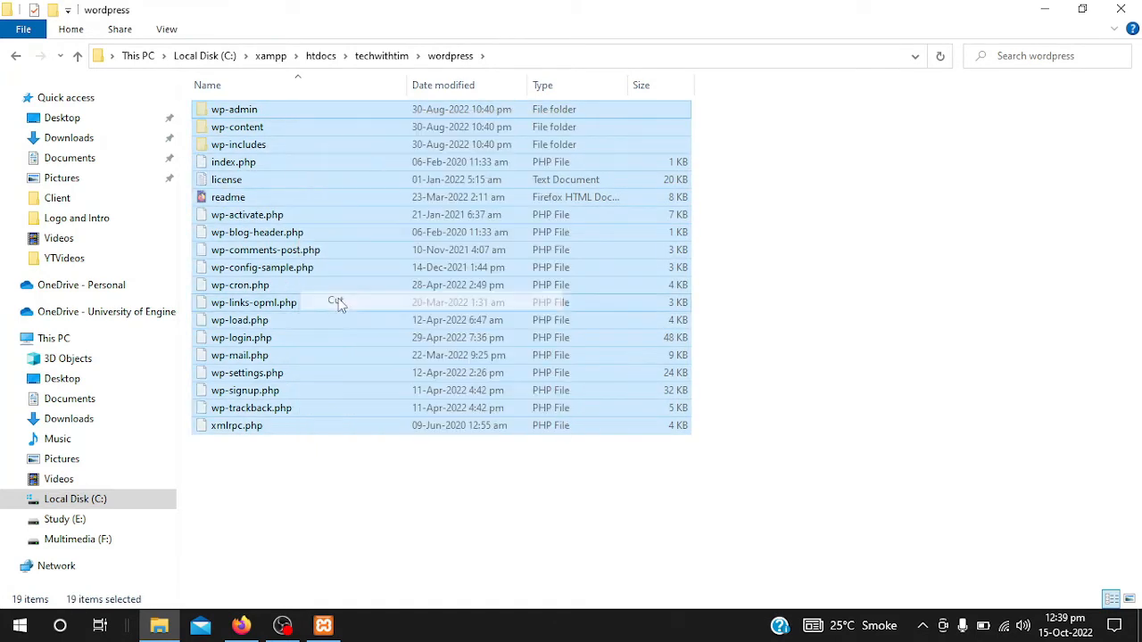
{"action": "left_click", "coordinate": [375, 56]}
{"action": "right_click", "coordinate": [356, 247]}
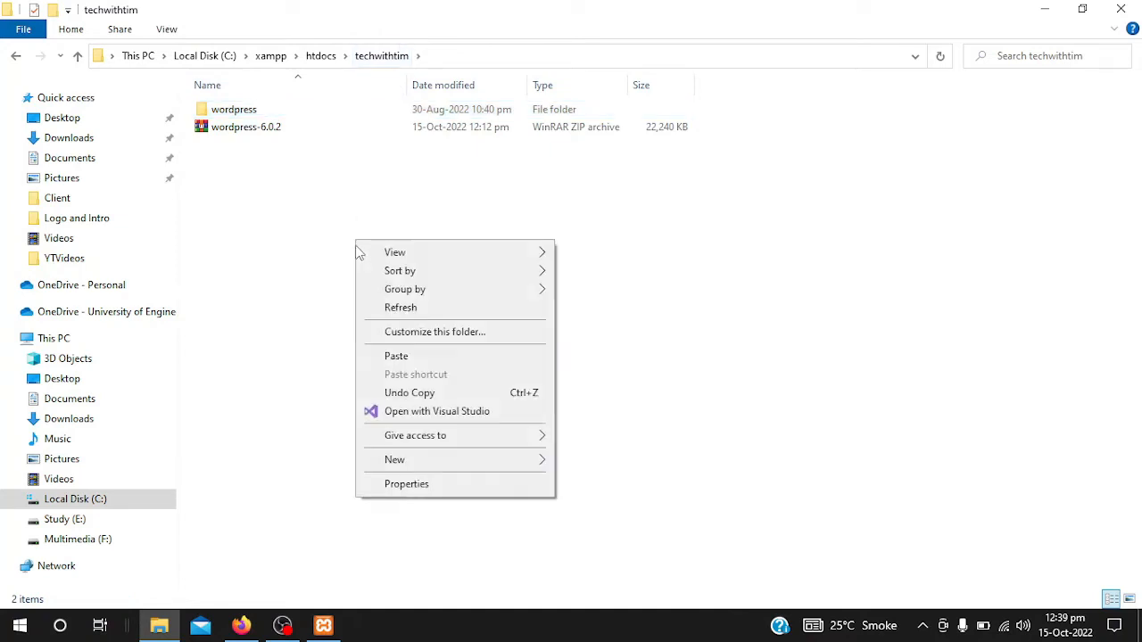
{"action": "left_click", "coordinate": [393, 354]}
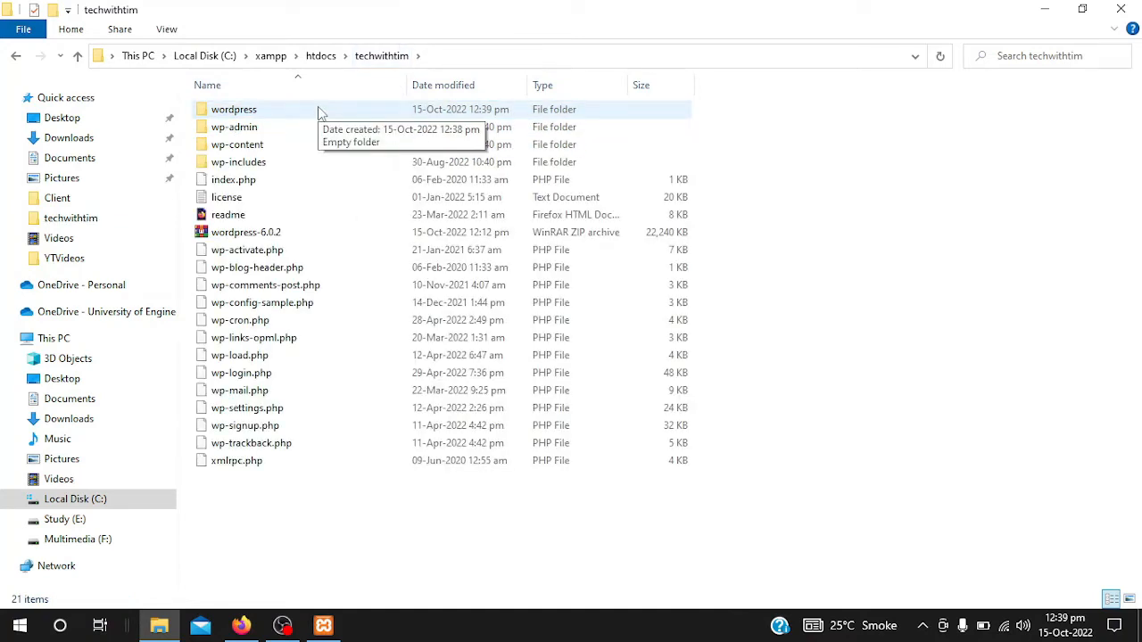
- Delete the empty wordpress folder and the wordpress-6.0.2 zip archive
{"action": "left_click", "coordinate": [252, 111]}
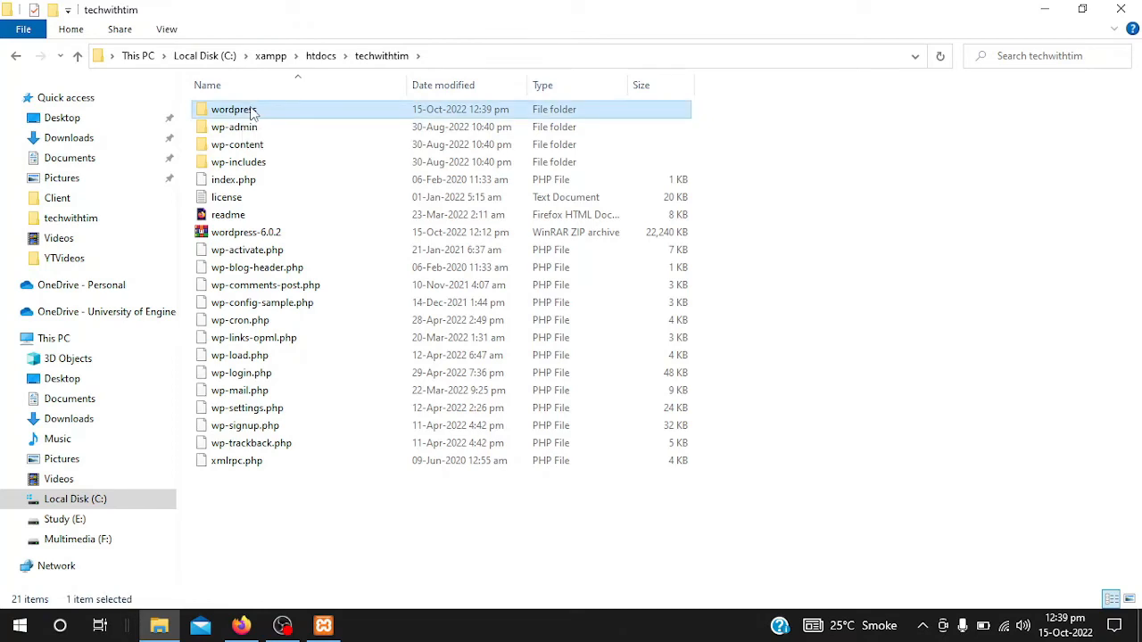
{"action": "right_click", "coordinate": [253, 112]}
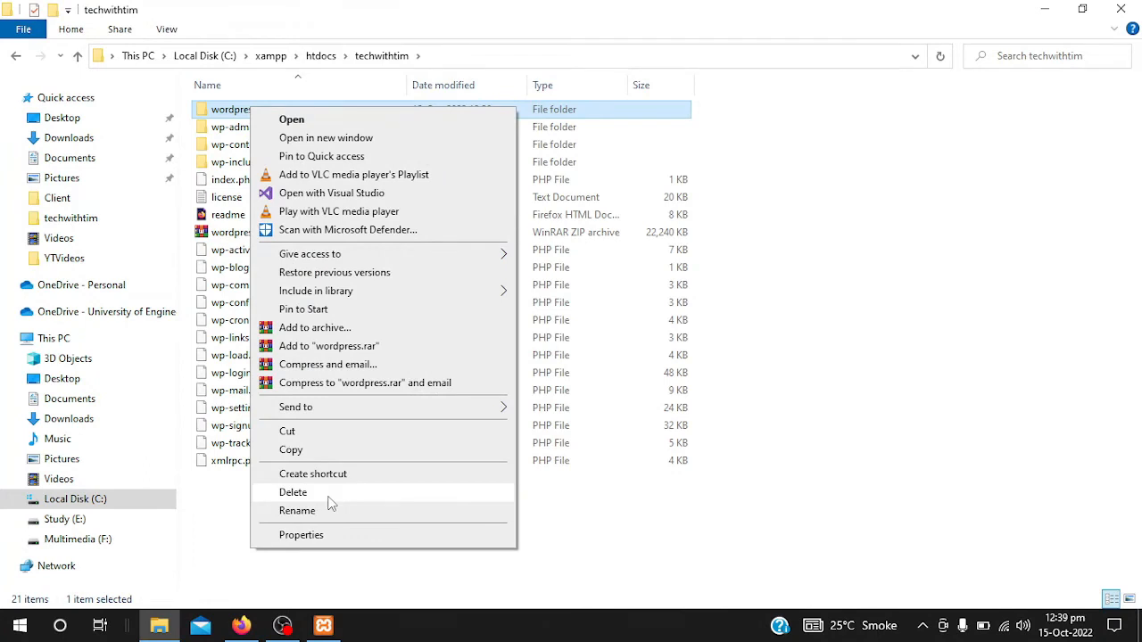
{"action": "left_click", "coordinate": [327, 496]}
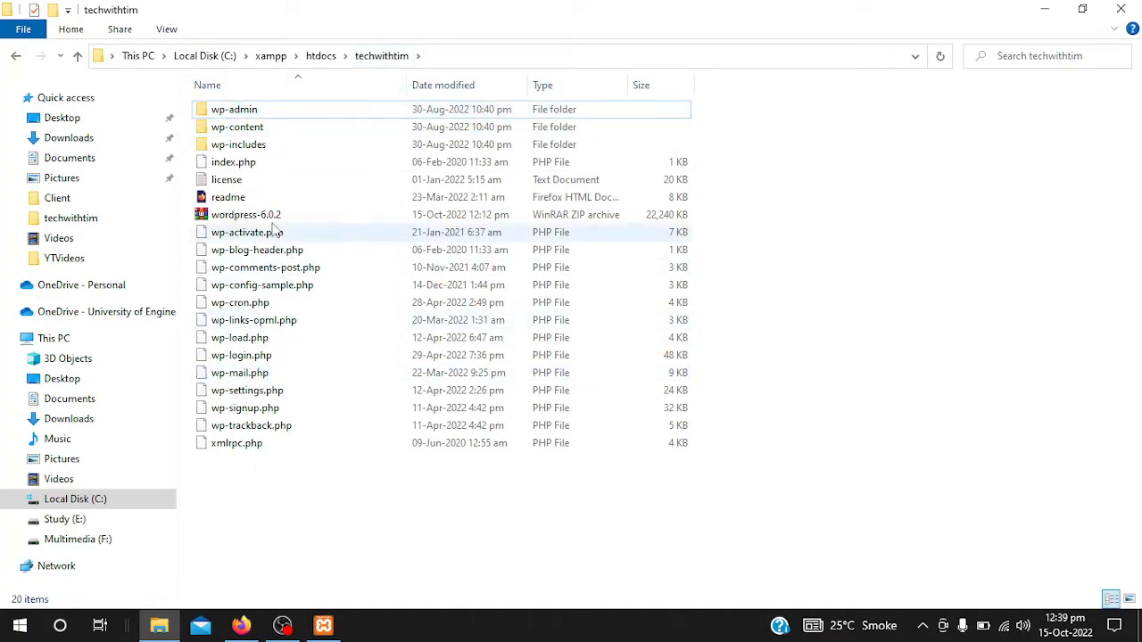
{"action": "left_click", "coordinate": [272, 217]}
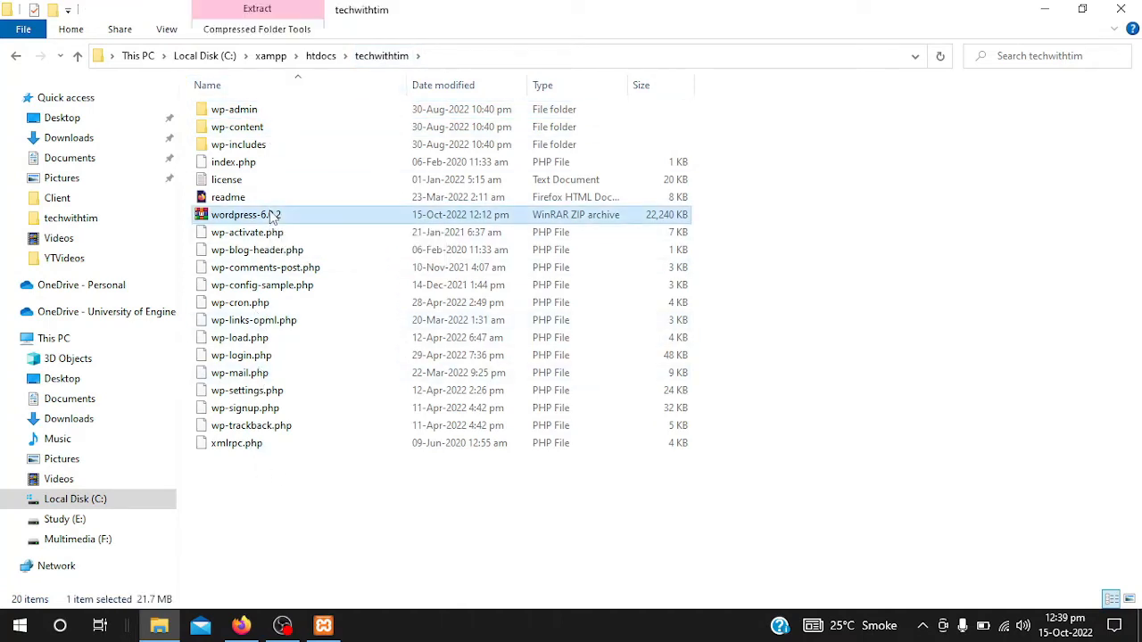
{"action": "right_click", "coordinate": [272, 217]}
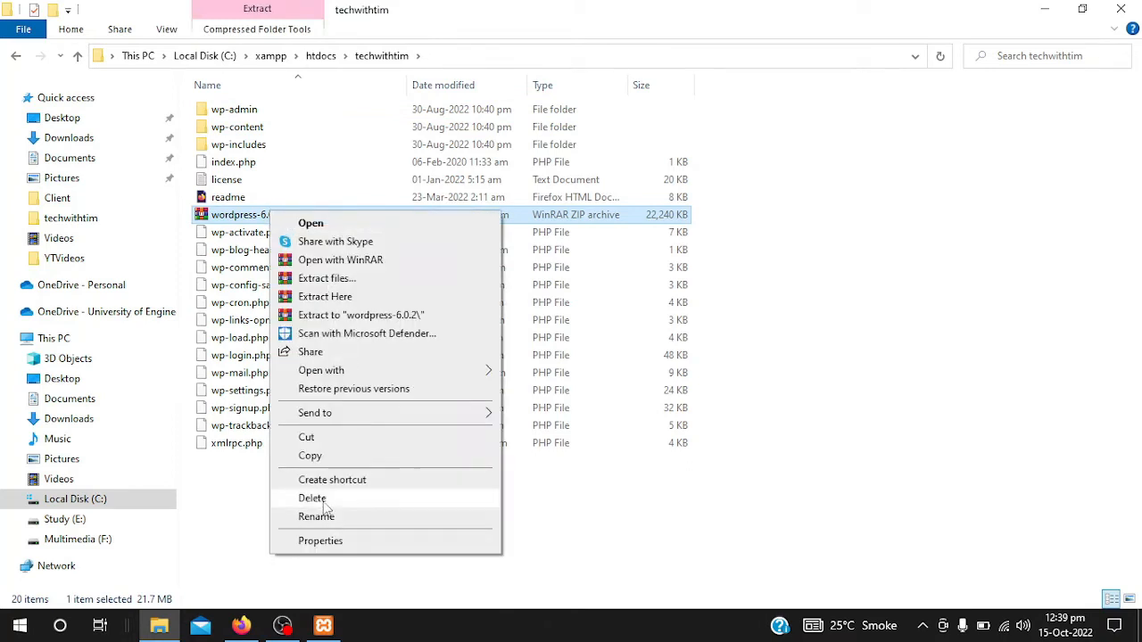
{"action": "left_click", "coordinate": [322, 498]}
- Refresh and reopen techwithtim from htdocs to confirm the WordPress files are in place
{"action": "right_click", "coordinate": [294, 498]}
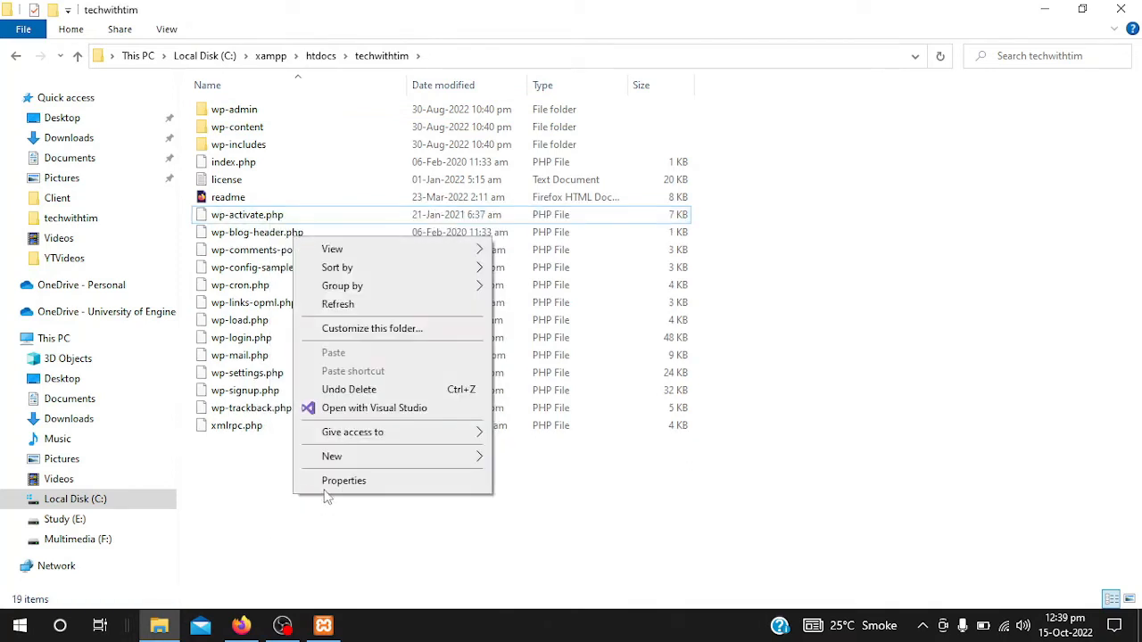
{"action": "left_click", "coordinate": [327, 305]}
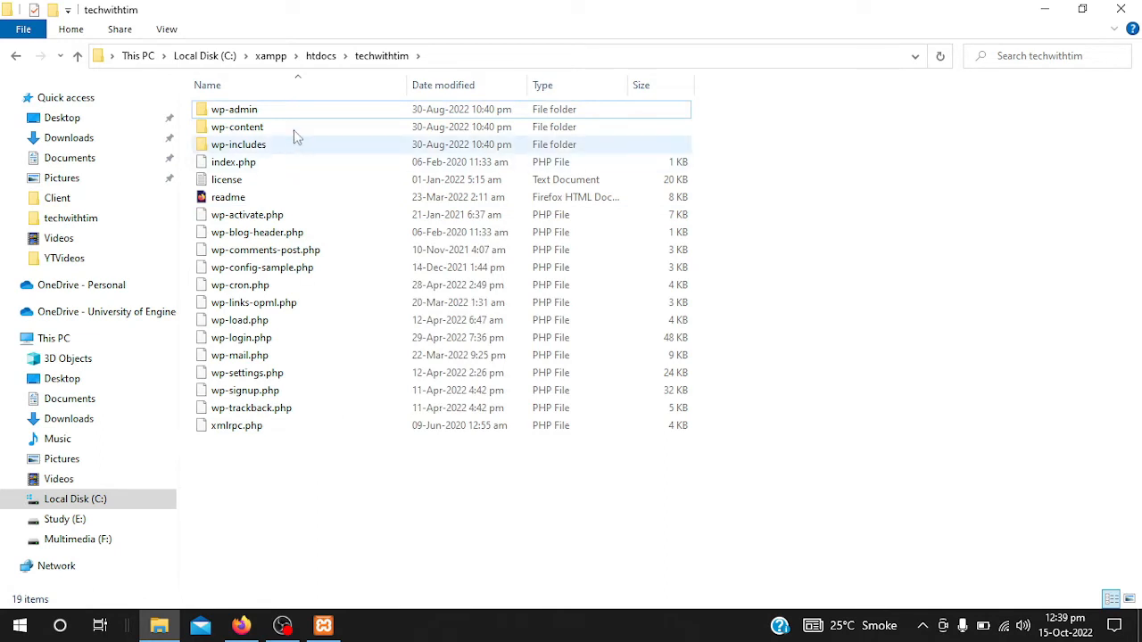
{"action": "left_click", "coordinate": [323, 59]}
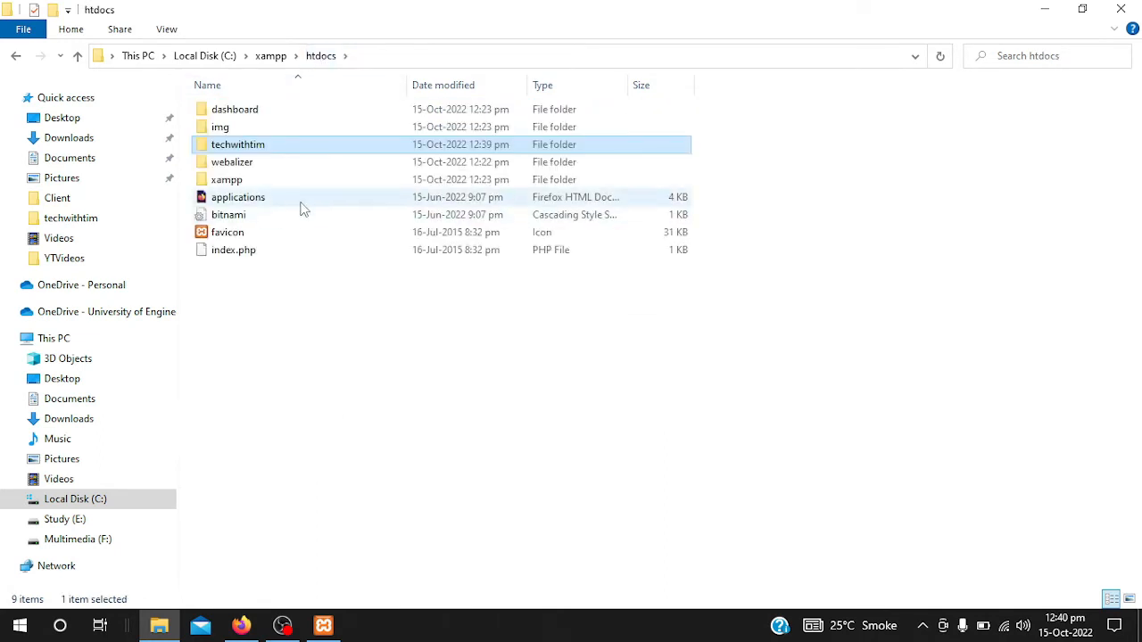
{"action": "double_click", "coordinate": [252, 148]}
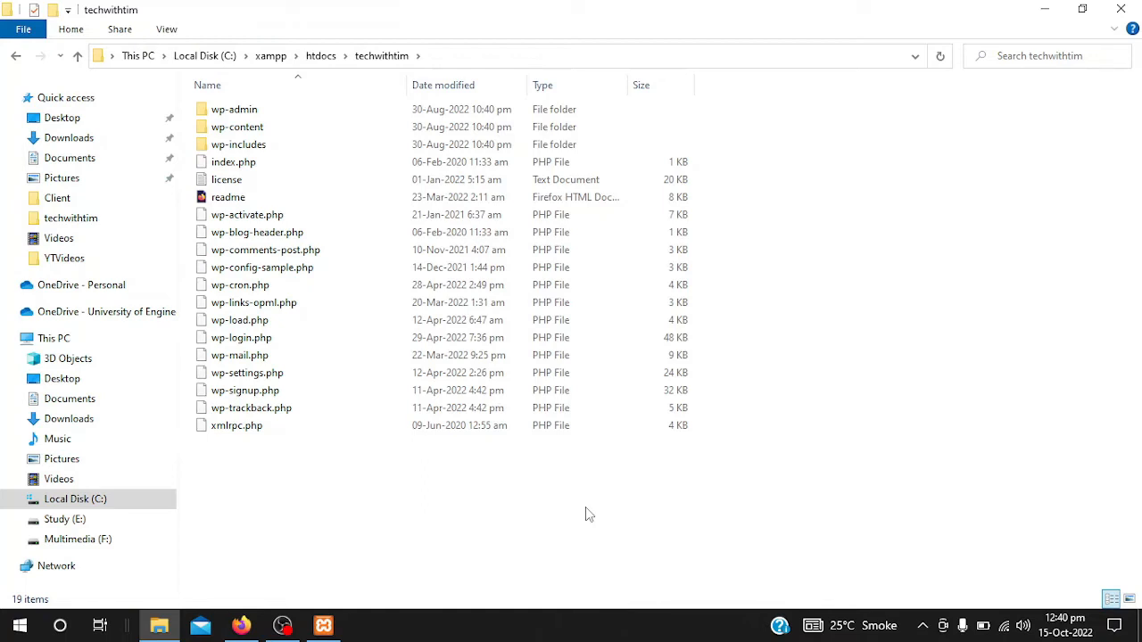
{"action": "left_click", "coordinate": [923, 626]}
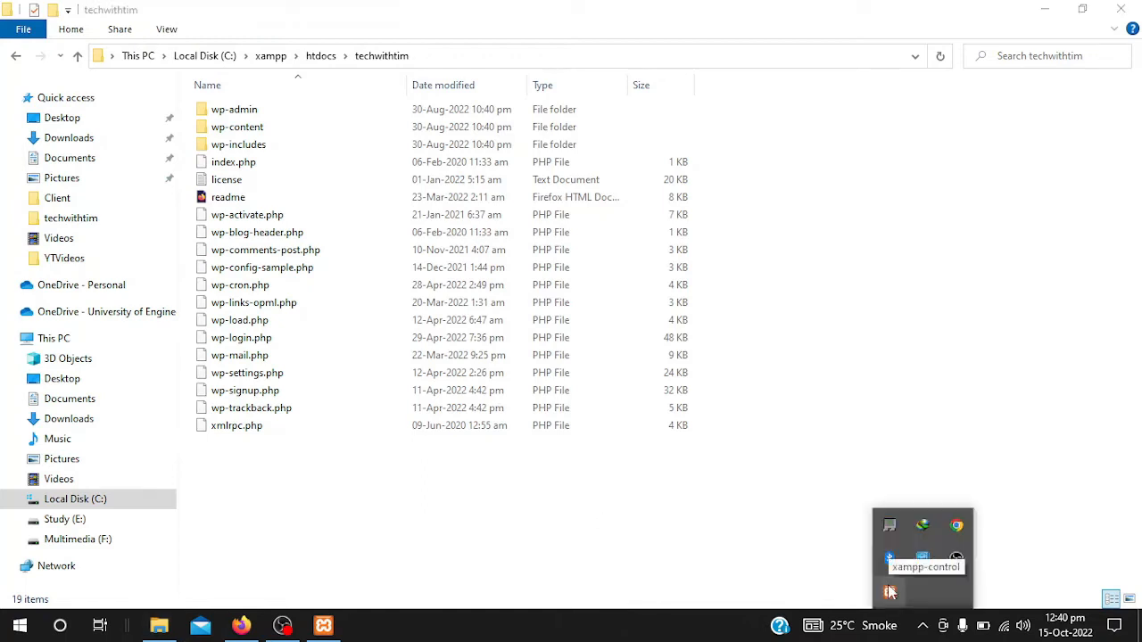
- Open phpMyAdmin from the MySQL Admin button in the XAMPP Control Panel
{"action": "left_click", "coordinate": [326, 628]}
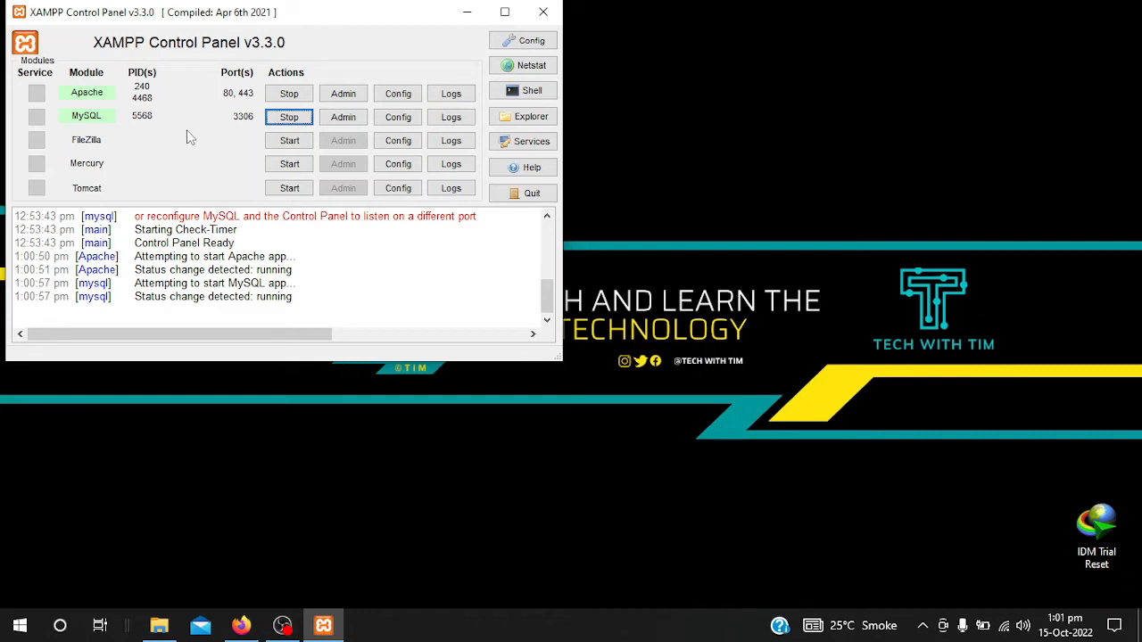
{"action": "left_click", "coordinate": [343, 117]}
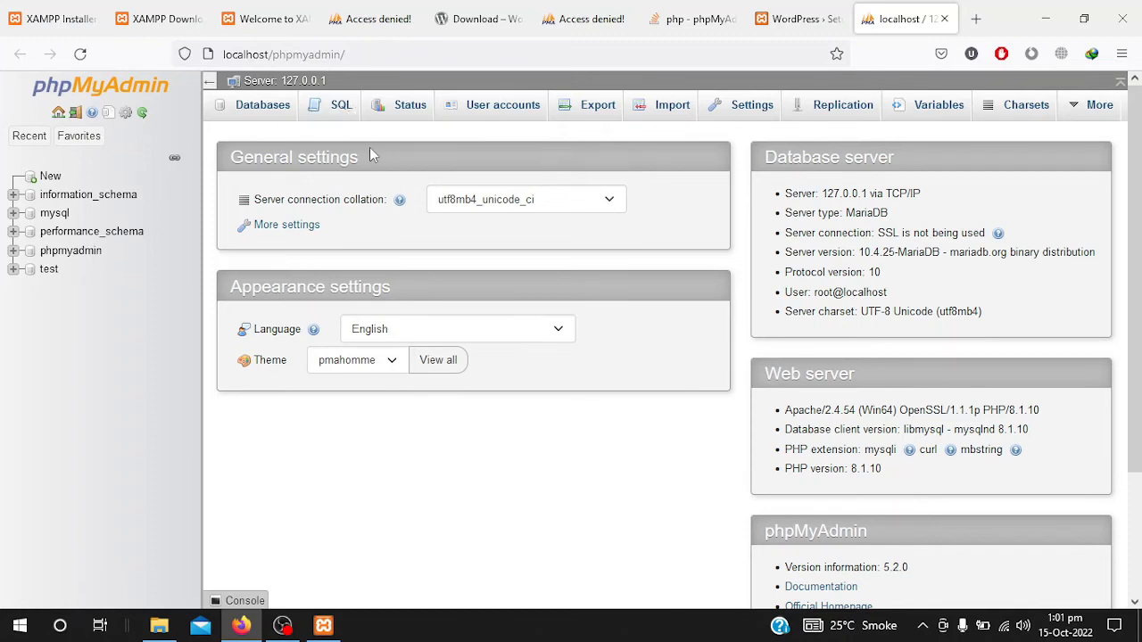
- Create a database named techwithtim, keeping the default collation
{"action": "left_click", "coordinate": [265, 109]}
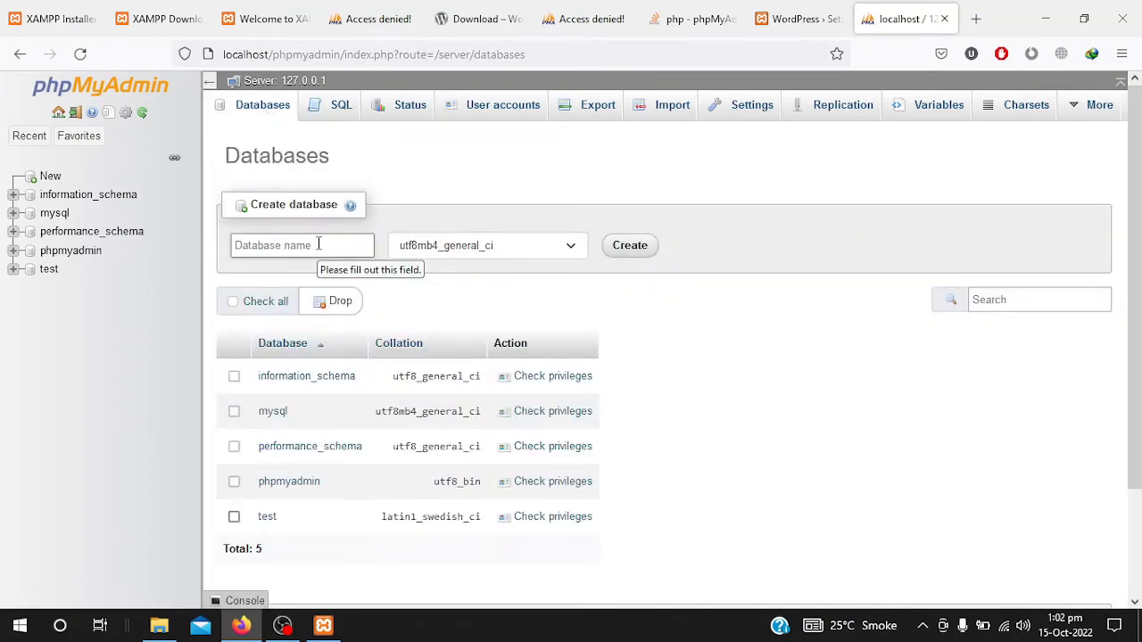
{"action": "left_click", "coordinate": [319, 245]}
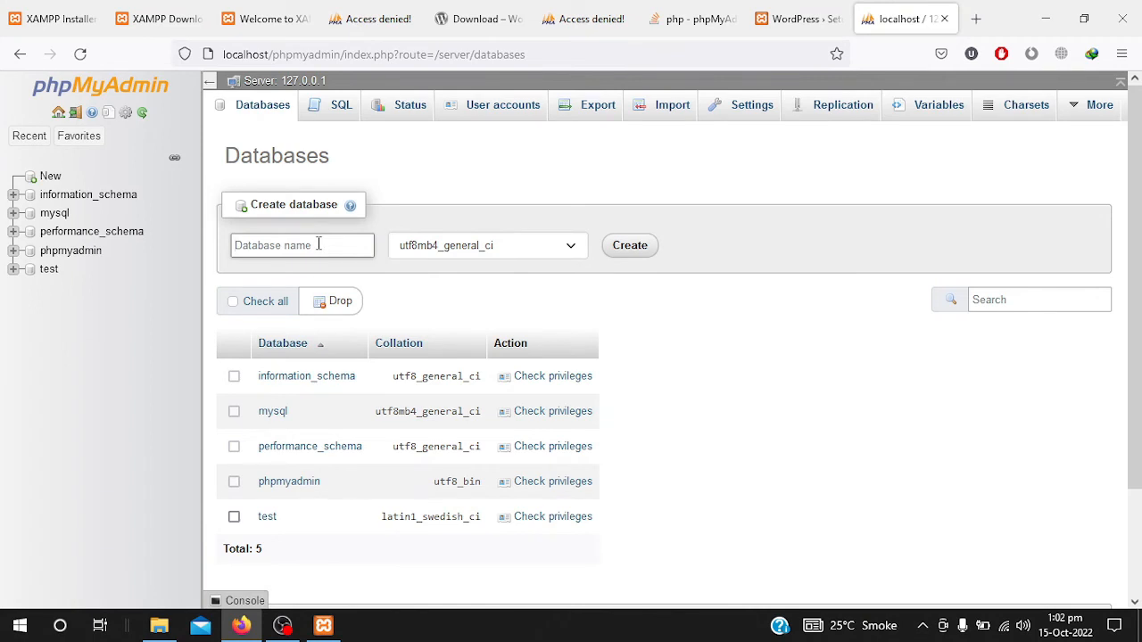
{"action": "type", "text": "techwithtim"}
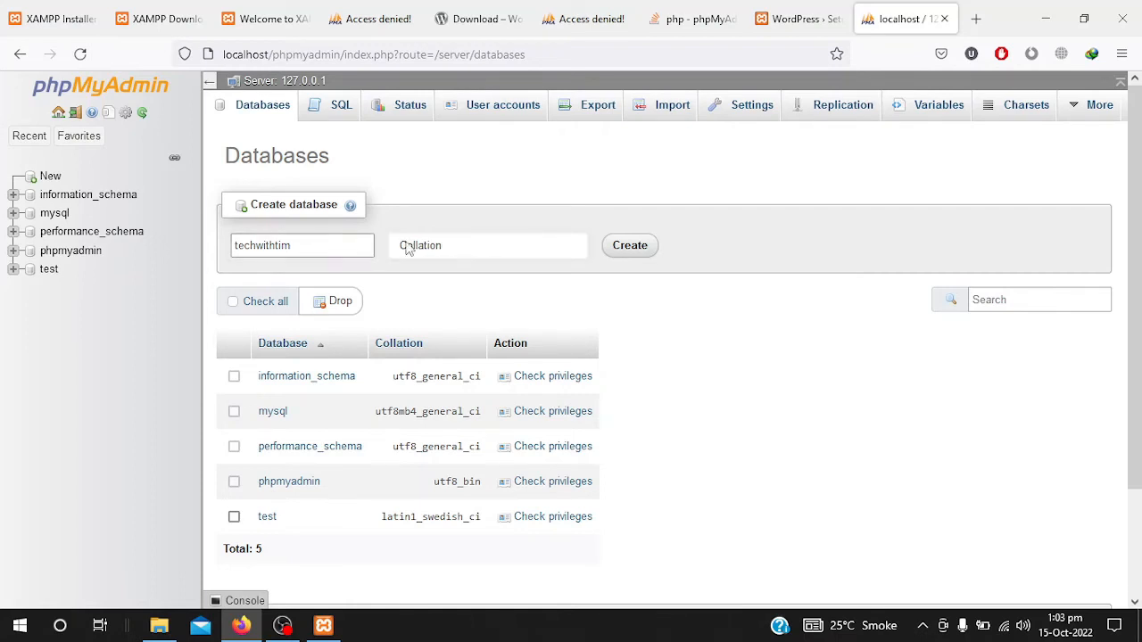
{"action": "left_click", "coordinate": [433, 246]}
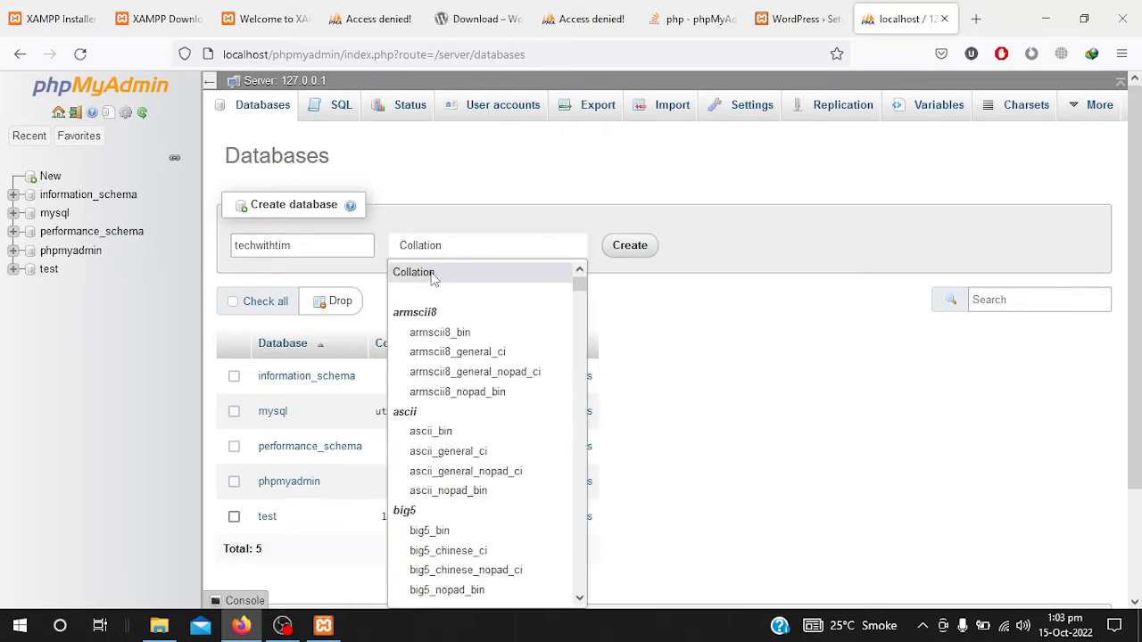
{"action": "left_click", "coordinate": [433, 273]}
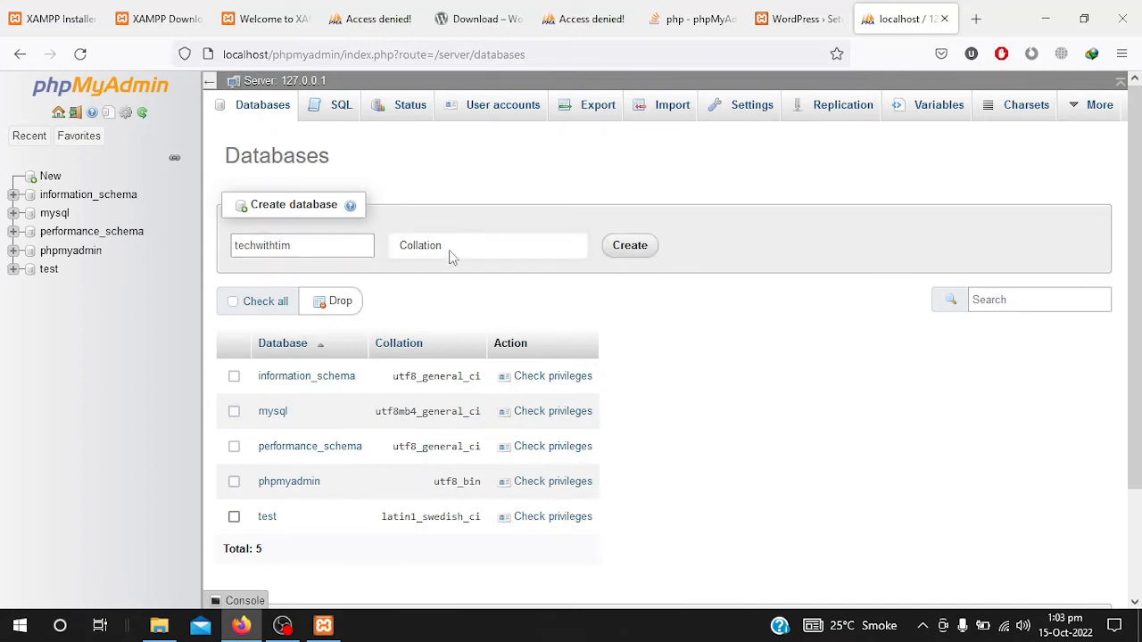
{"action": "left_click", "coordinate": [637, 258]}
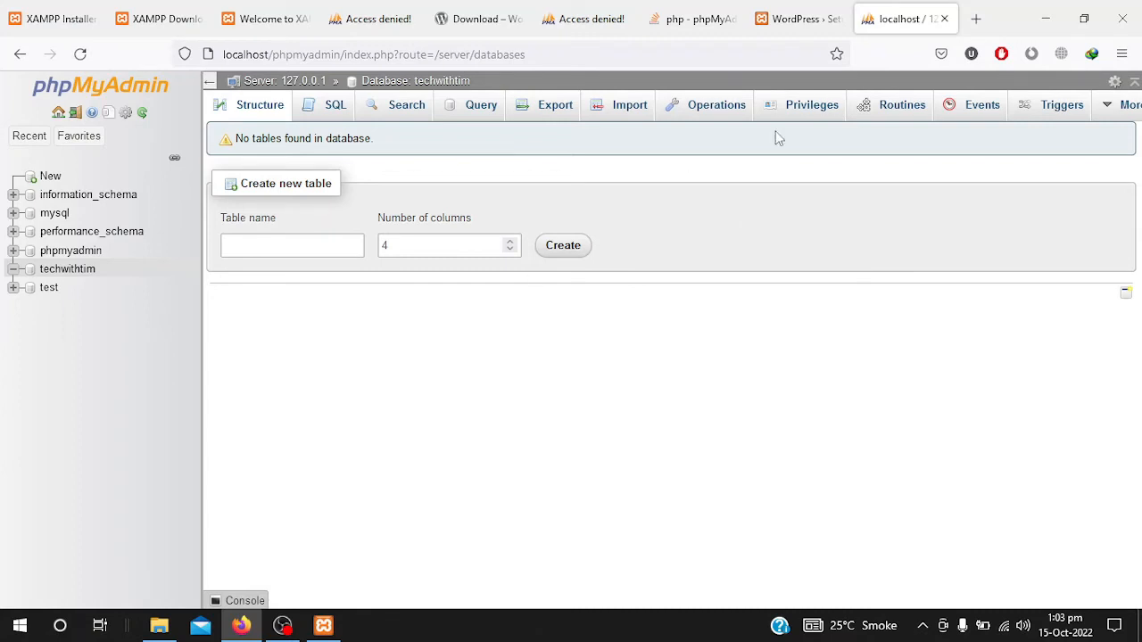
{"action": "left_click", "coordinate": [988, 16]}
- Load localhost/techwithtim and continue setup with English (United States)
{"action": "type", "text": "l"}
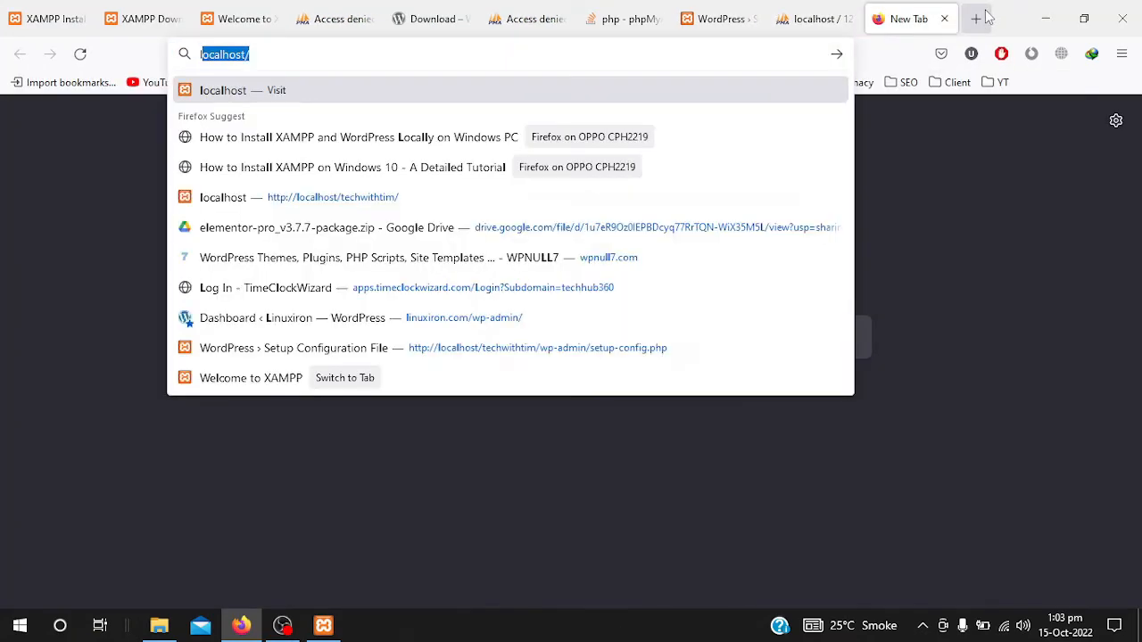
{"action": "type", "text": "ocalhost/"}
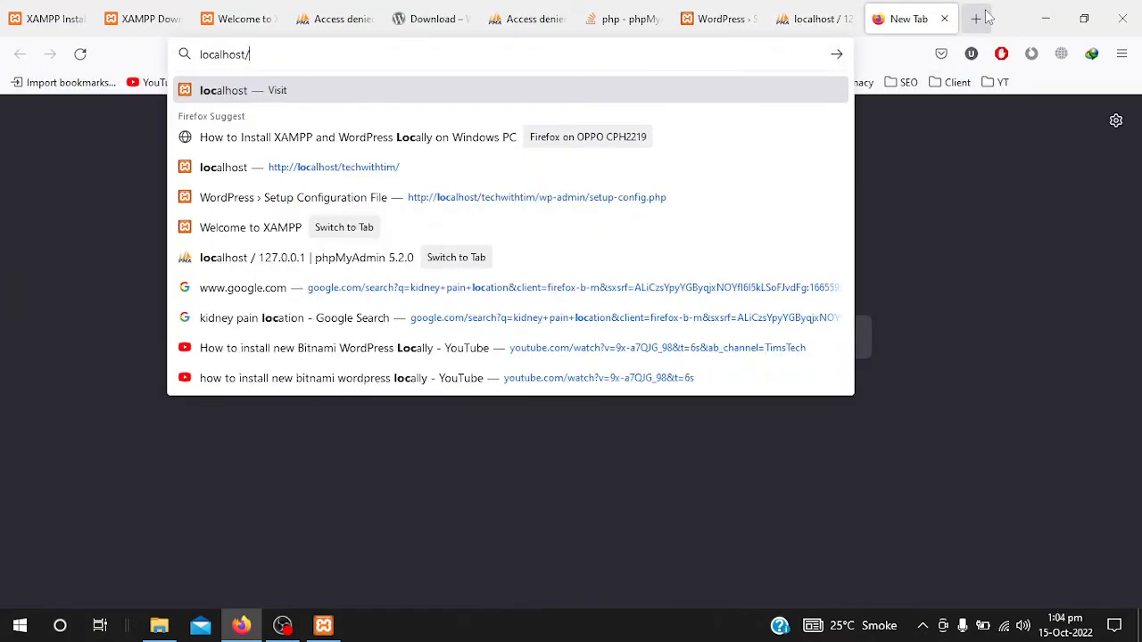
{"action": "type", "text": "tech"}
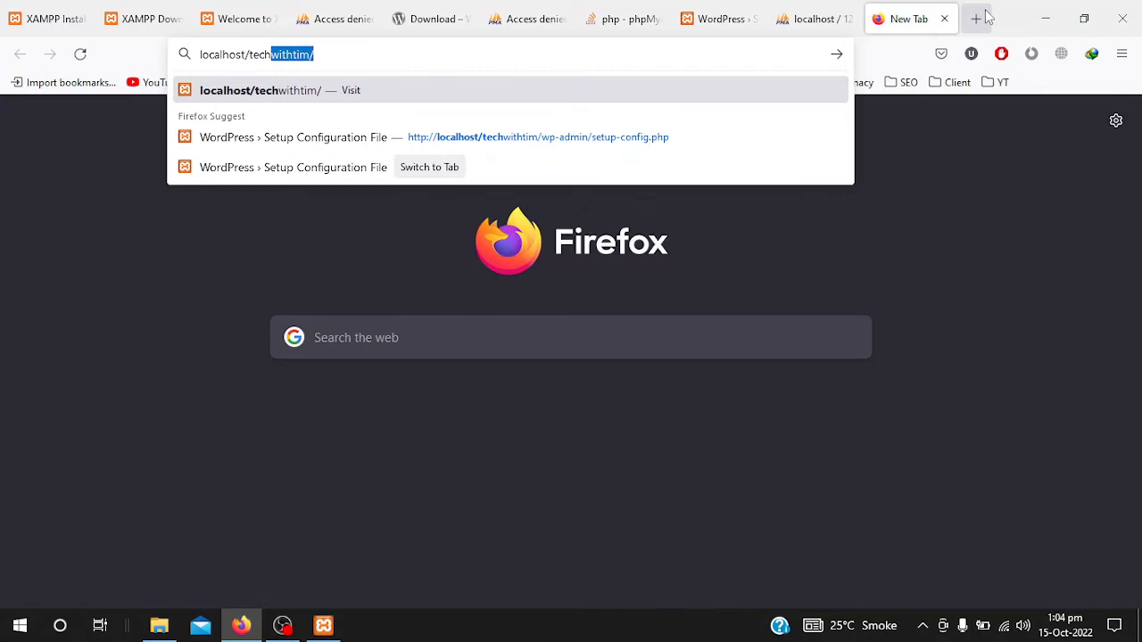
{"action": "key", "text": "End"}
{"action": "key", "text": "Return"}
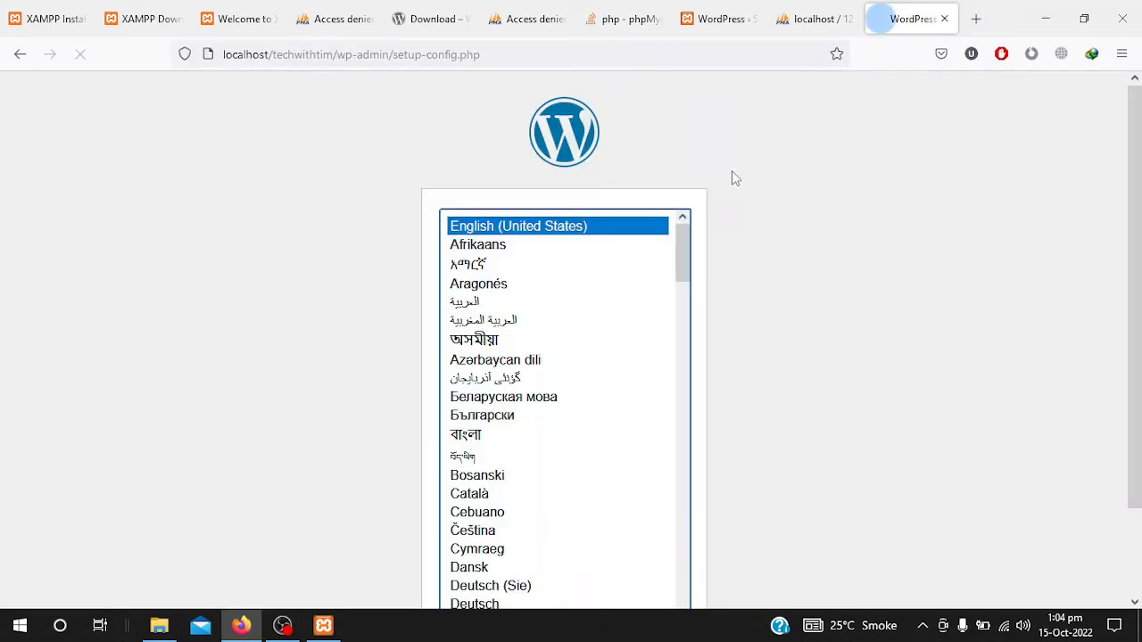
{"action": "scroll", "coordinate": [719, 239], "scroll_direction": "down", "scroll_amount": 2}
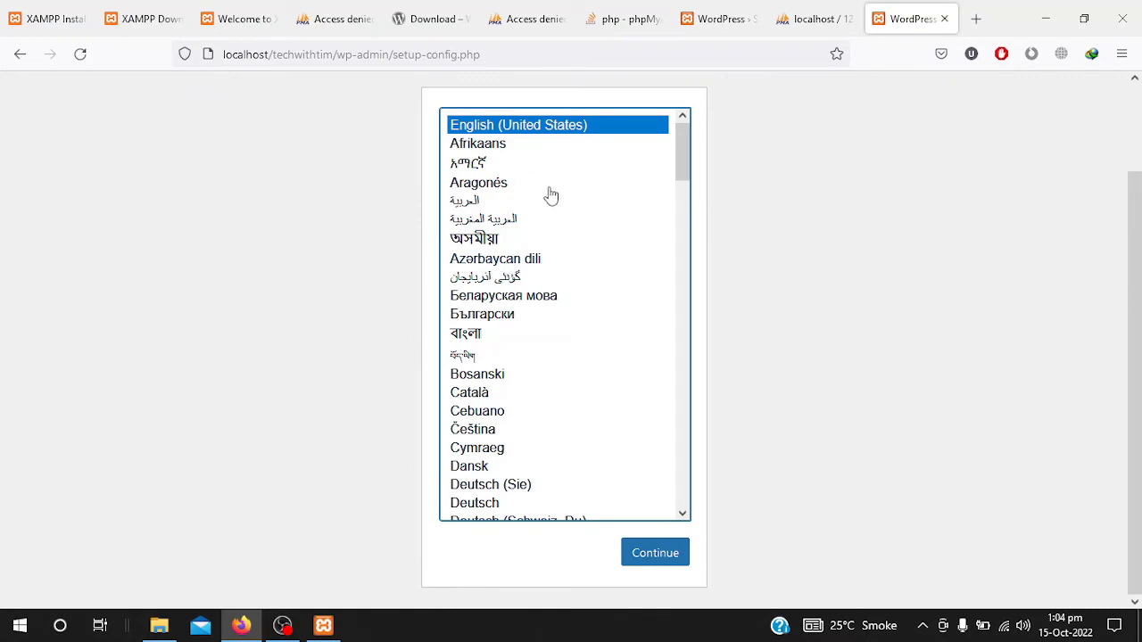
{"action": "left_click", "coordinate": [628, 555]}
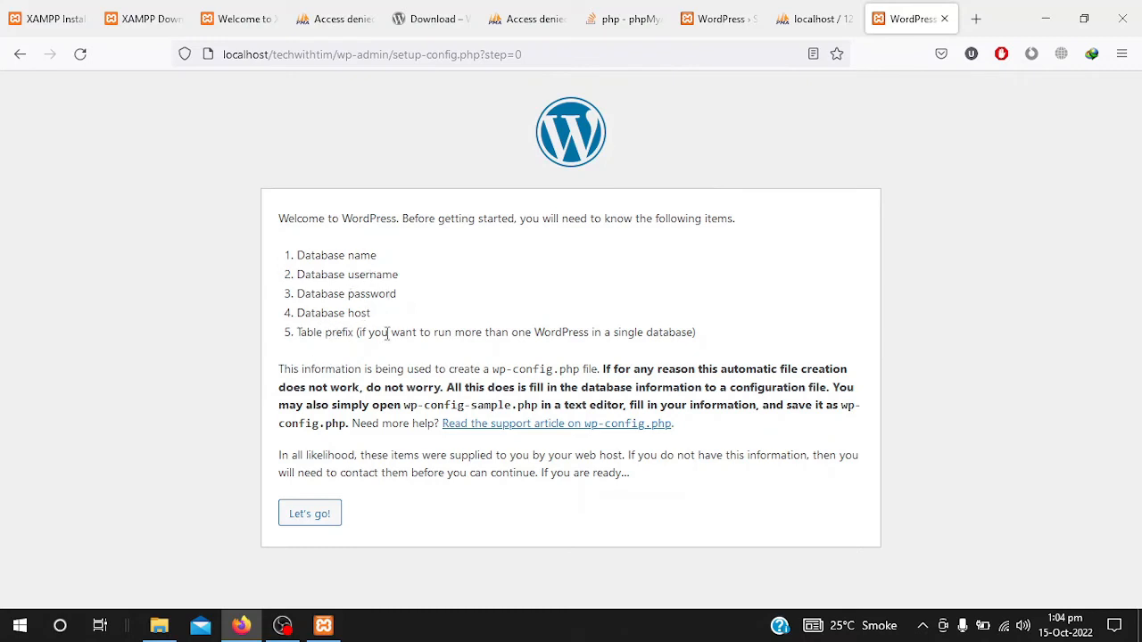
- Submit database name techwithtim, username root, blank password and host localhost
{"action": "left_click", "coordinate": [313, 518]}
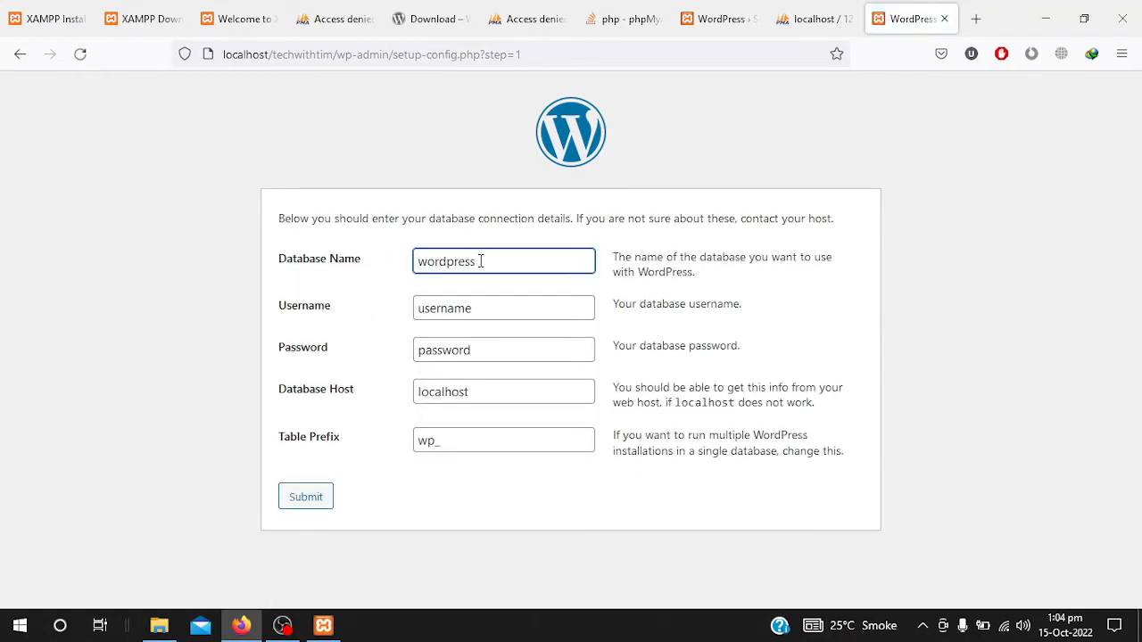
{"action": "double_click", "coordinate": [410, 261]}
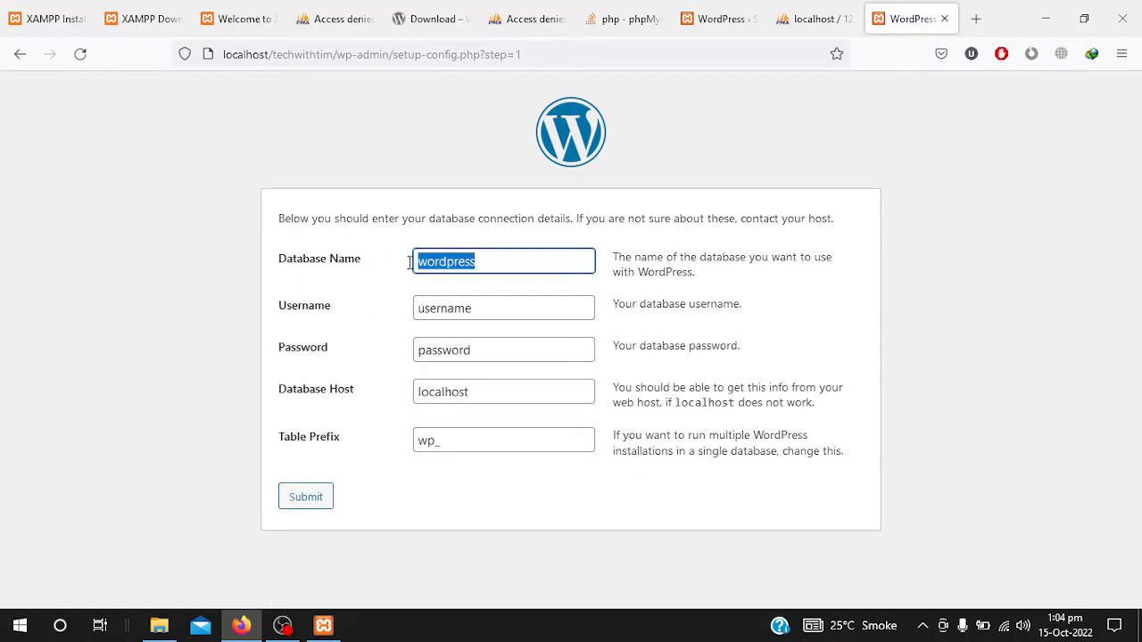
{"action": "type", "text": "tech"}
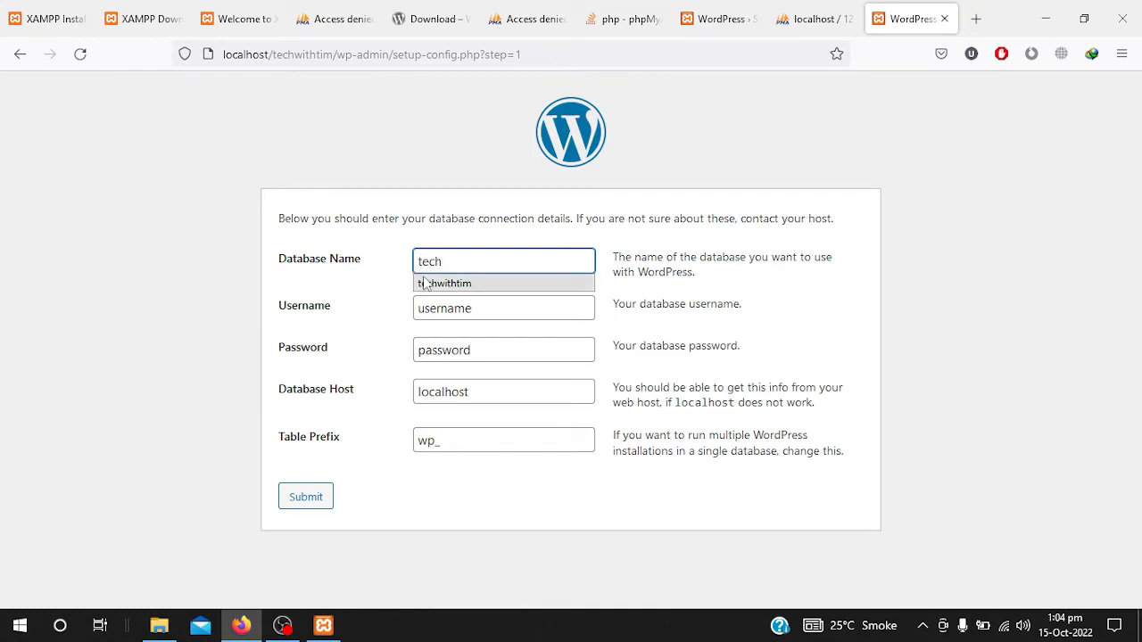
{"action": "left_click", "coordinate": [429, 283]}
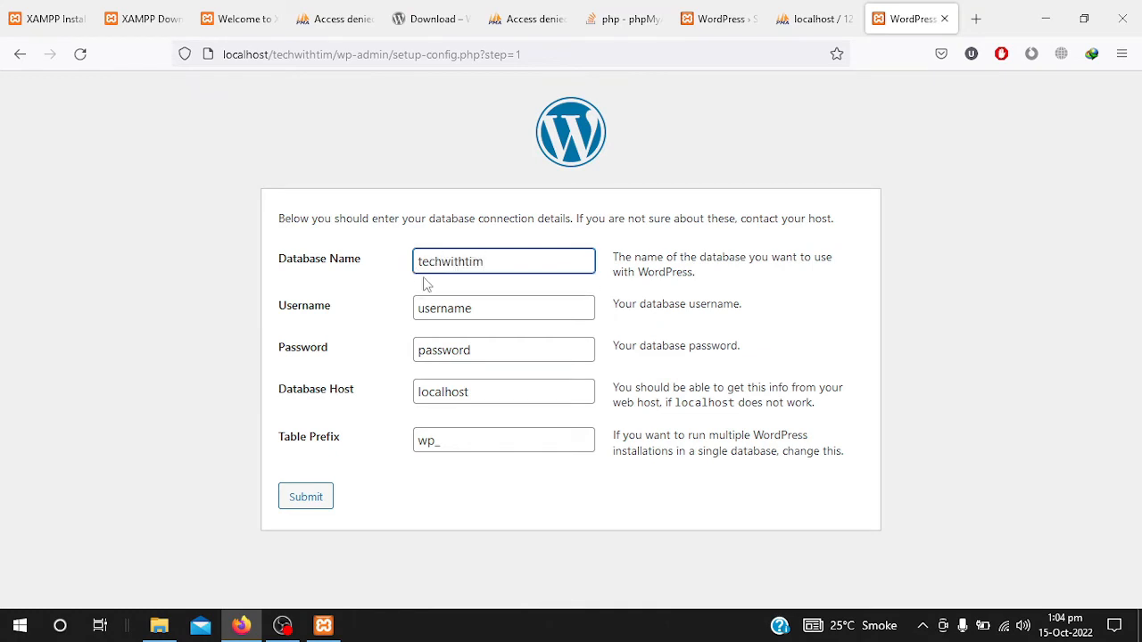
{"action": "left_click", "coordinate": [441, 310]}
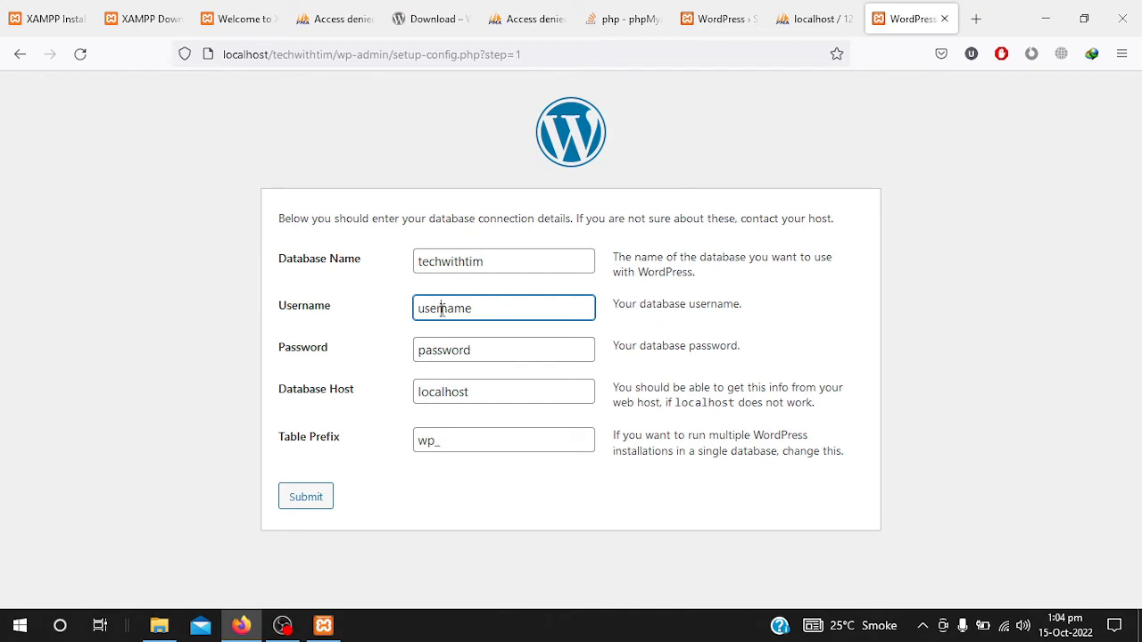
{"action": "type", "text": "foo"}
{"action": "double_click", "coordinate": [441, 310]}
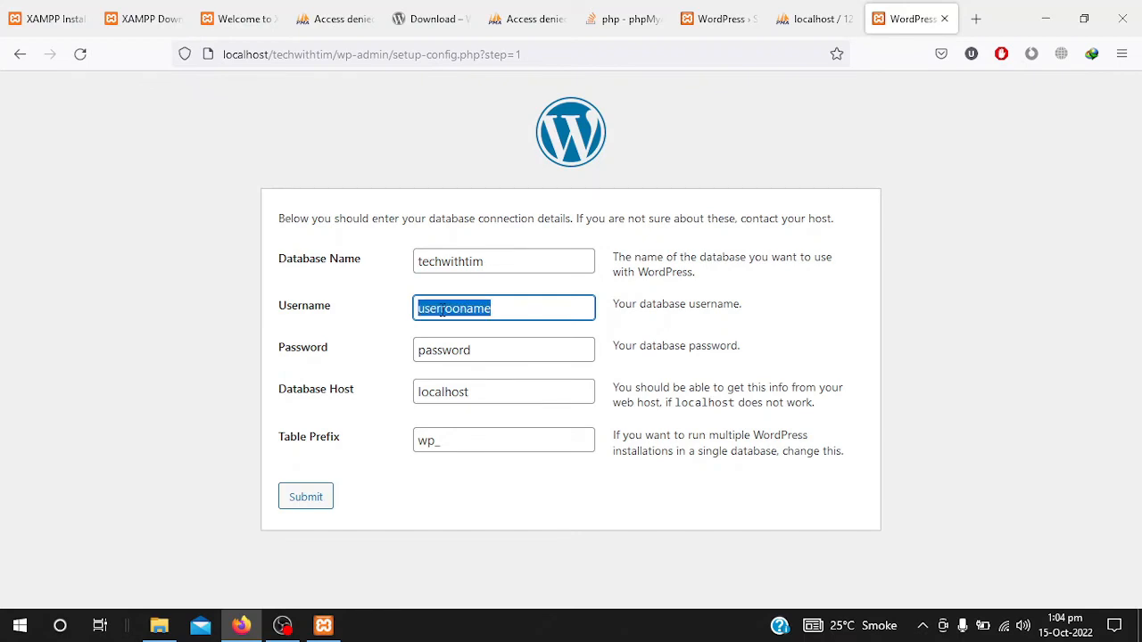
{"action": "key", "text": "BackSpace"}
{"action": "type", "text": "rioot"}
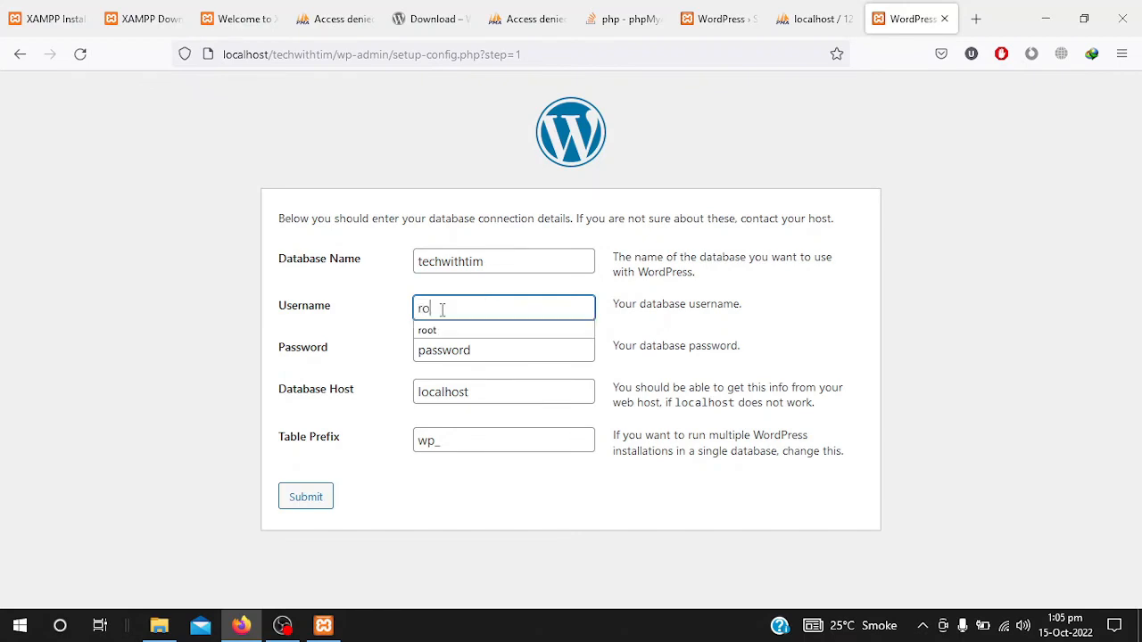
{"action": "left_click", "coordinate": [443, 331]}
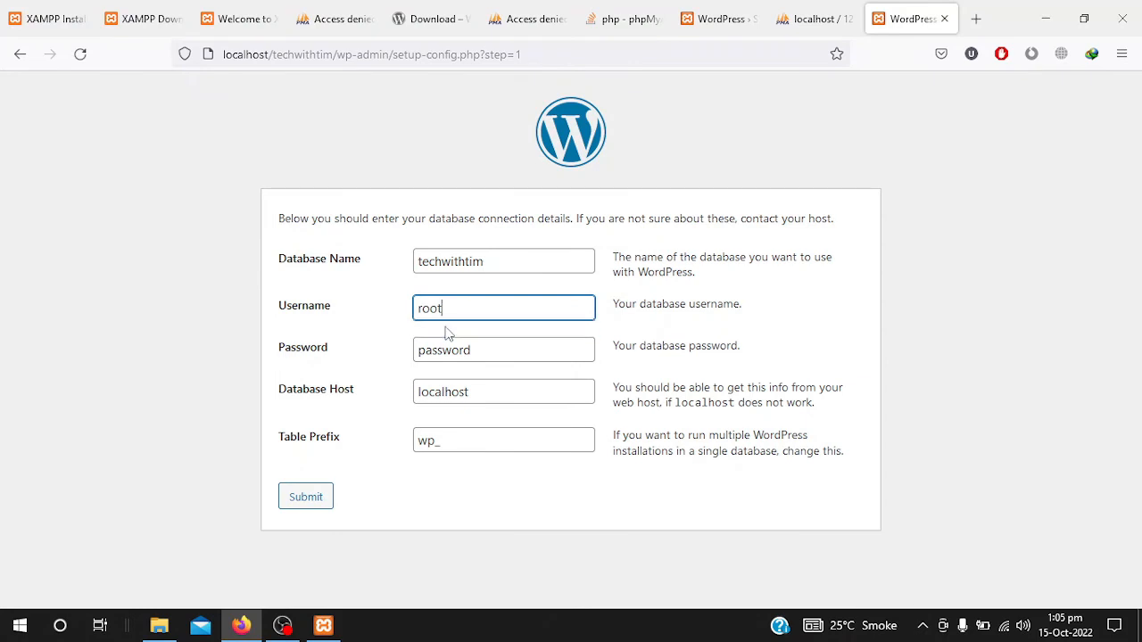
{"action": "left_click", "coordinate": [458, 350]}
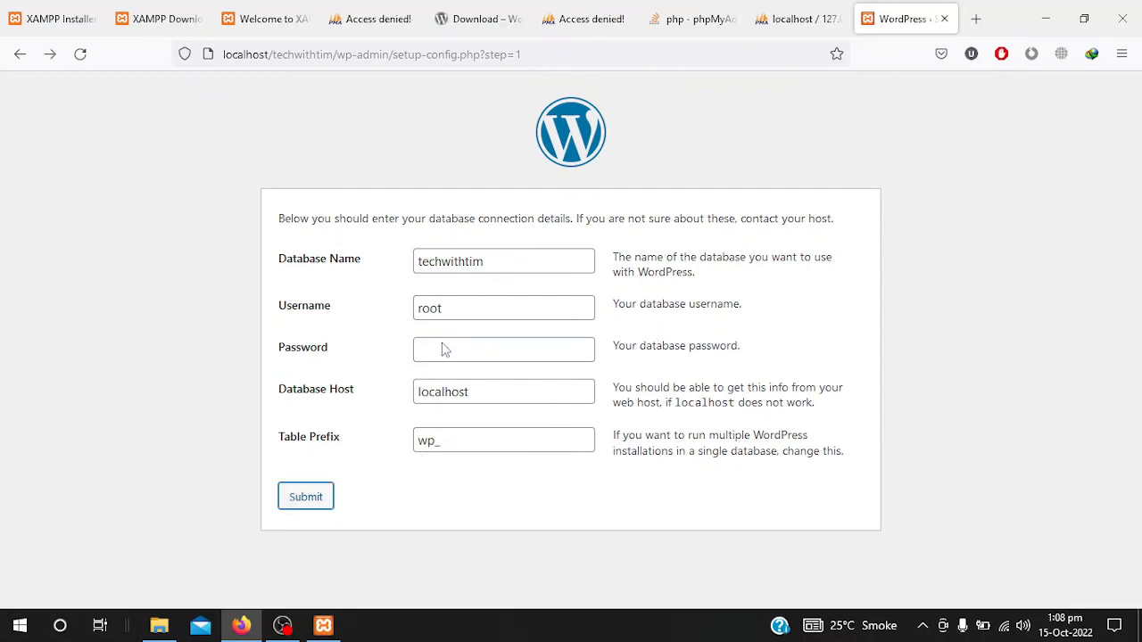
{"action": "left_click", "coordinate": [328, 495]}
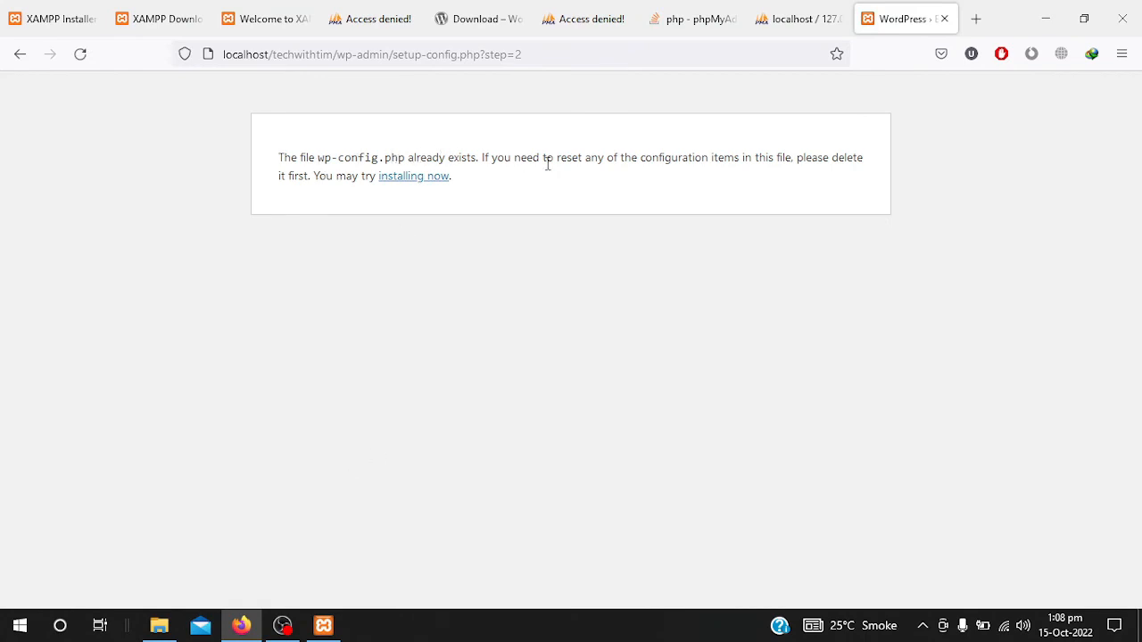
- Run the WordPress installation, keeping English (United States) as the language
{"action": "left_click", "coordinate": [427, 182]}
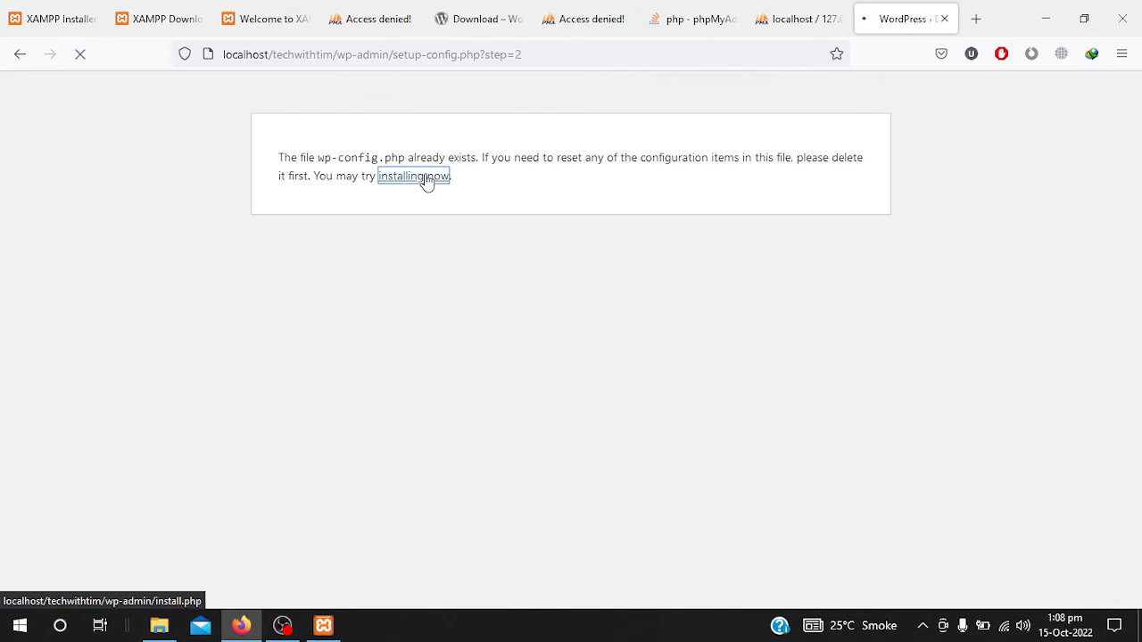
{"action": "scroll", "coordinate": [866, 482], "scroll_direction": "down", "scroll_amount": 2}
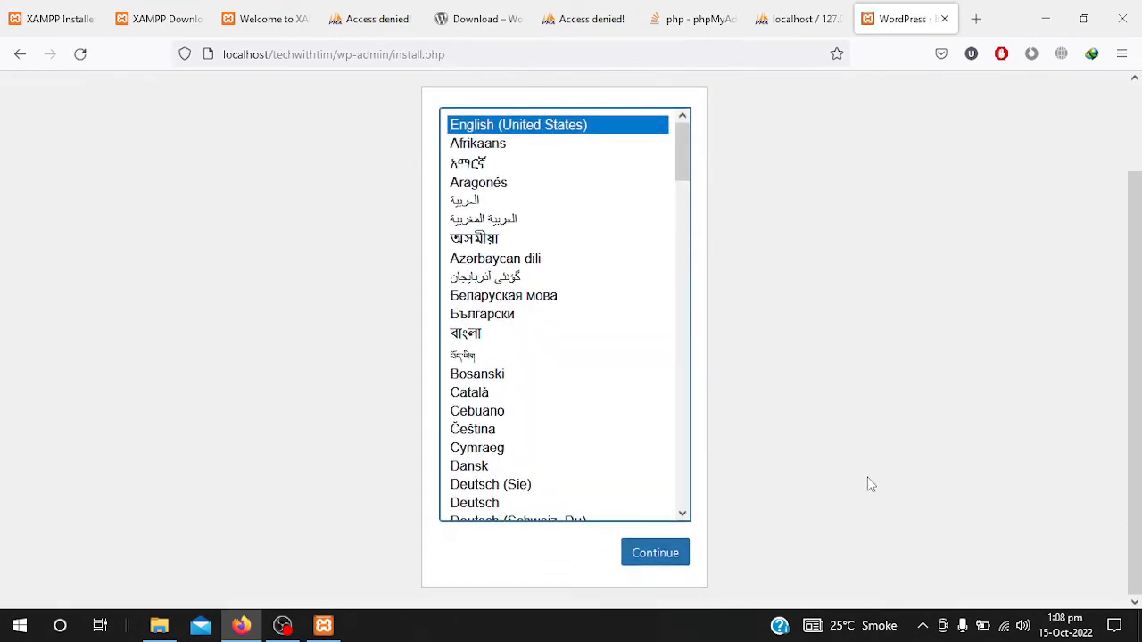
{"action": "left_click", "coordinate": [672, 553]}
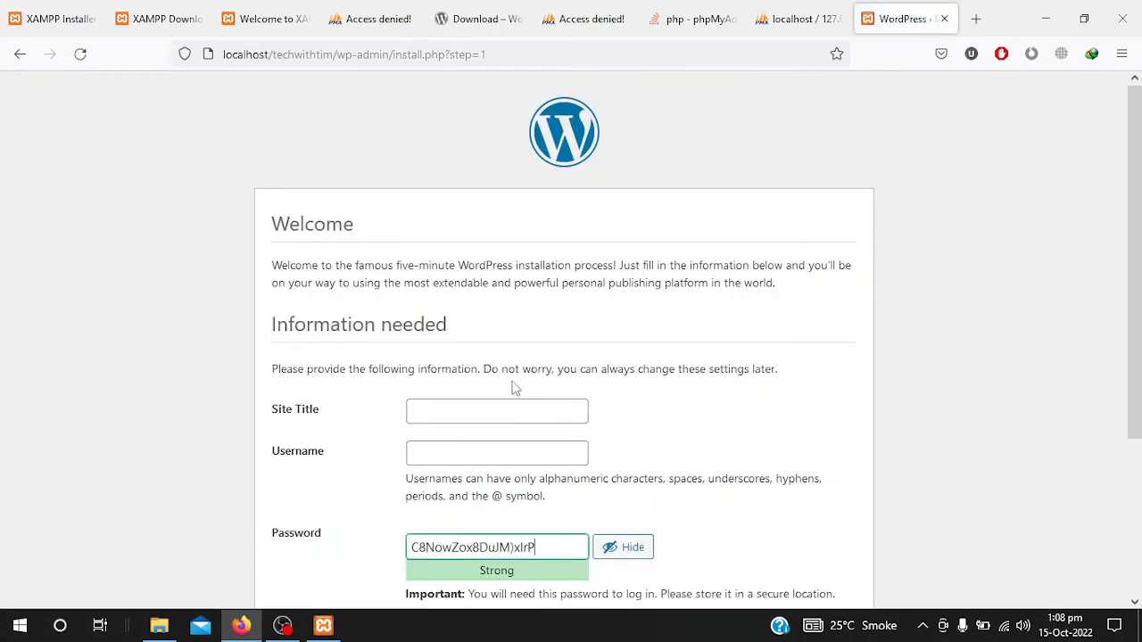
{"action": "scroll", "coordinate": [513, 382], "scroll_direction": "down", "scroll_amount": 1}
{"action": "scroll", "coordinate": [513, 384], "scroll_direction": "down", "scroll_amount": 2}
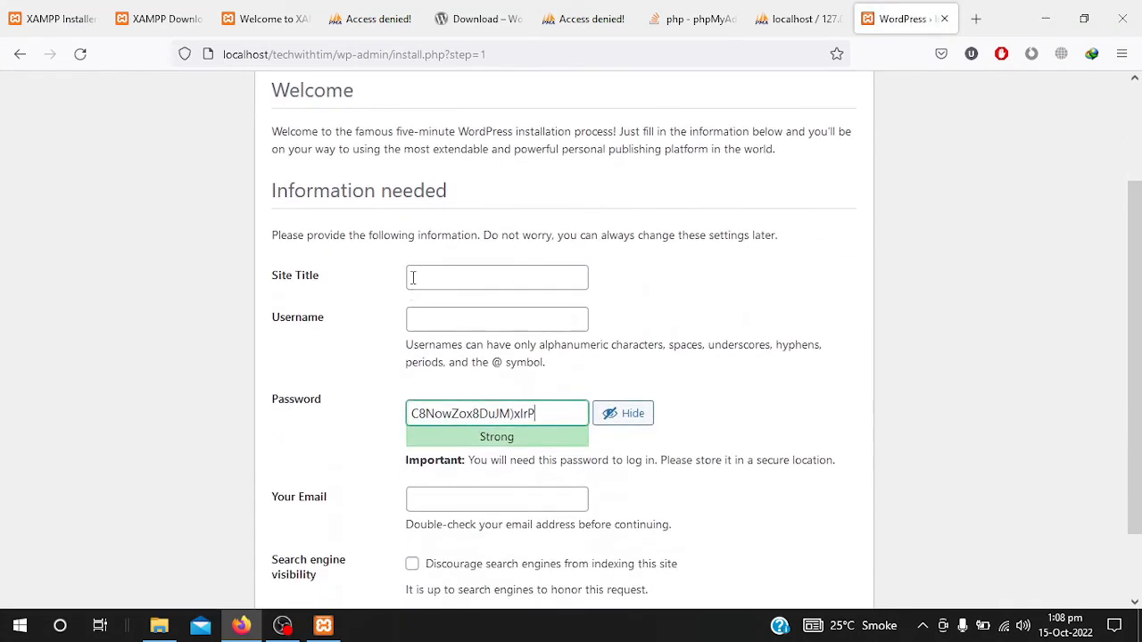
- Enter the site title 'Tech with Tim' and the username admin
{"action": "left_click", "coordinate": [457, 271]}
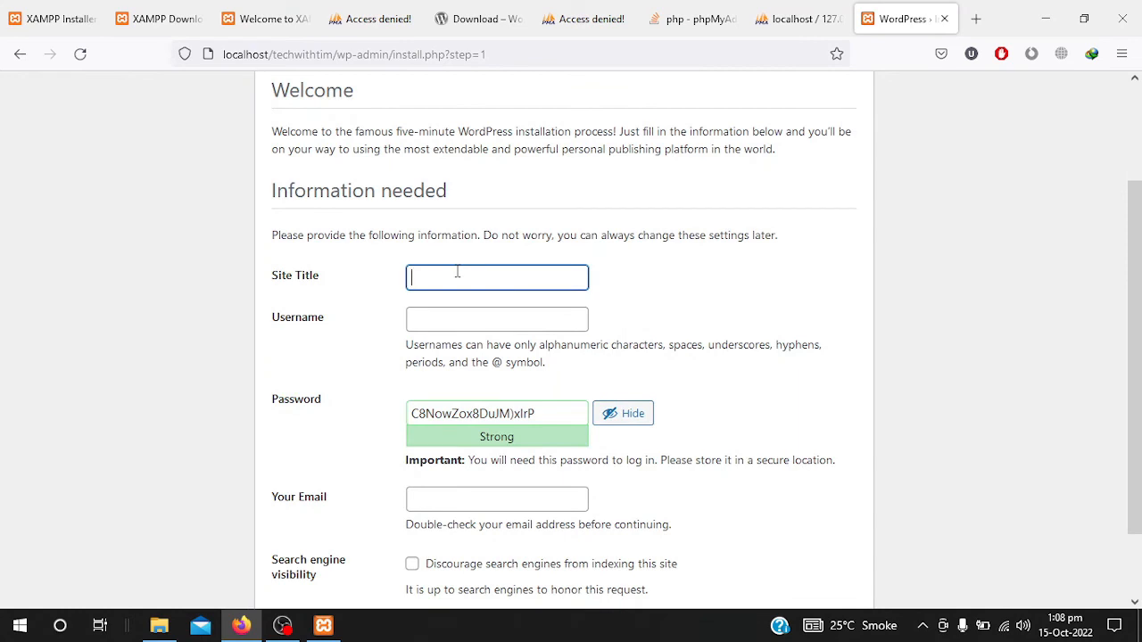
{"action": "type", "text": "Tech wi"}
{"action": "key", "text": "BackSpace"}
{"action": "type", "text": "th Tim"}
{"action": "left_click", "coordinate": [457, 320]}
{"action": "type", "text": "admin"}
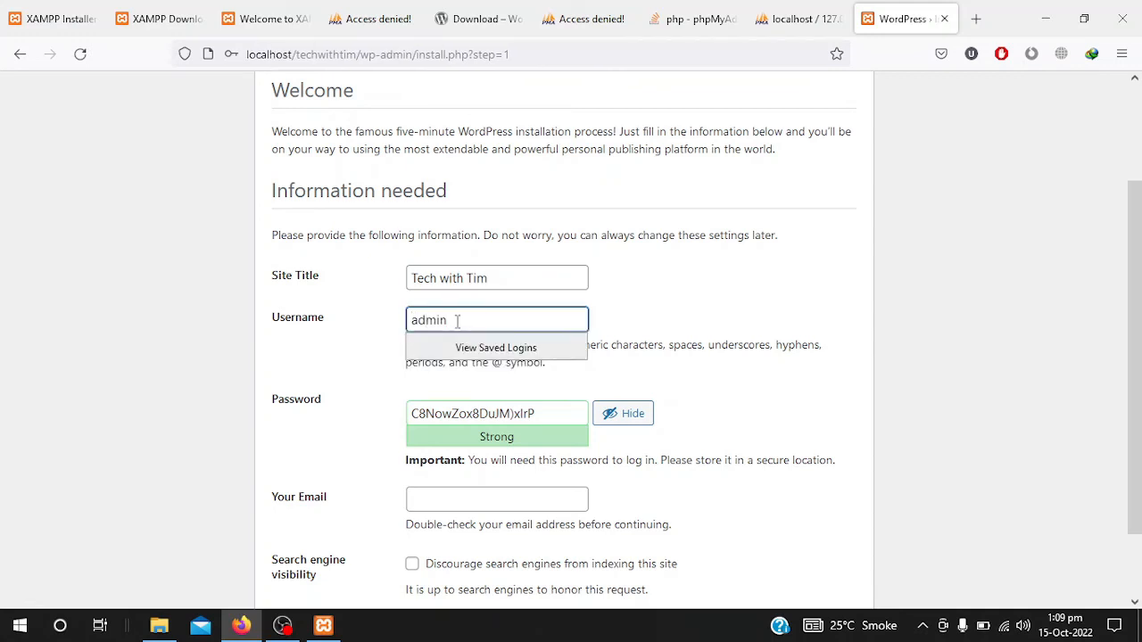
{"action": "left_click", "coordinate": [348, 371]}
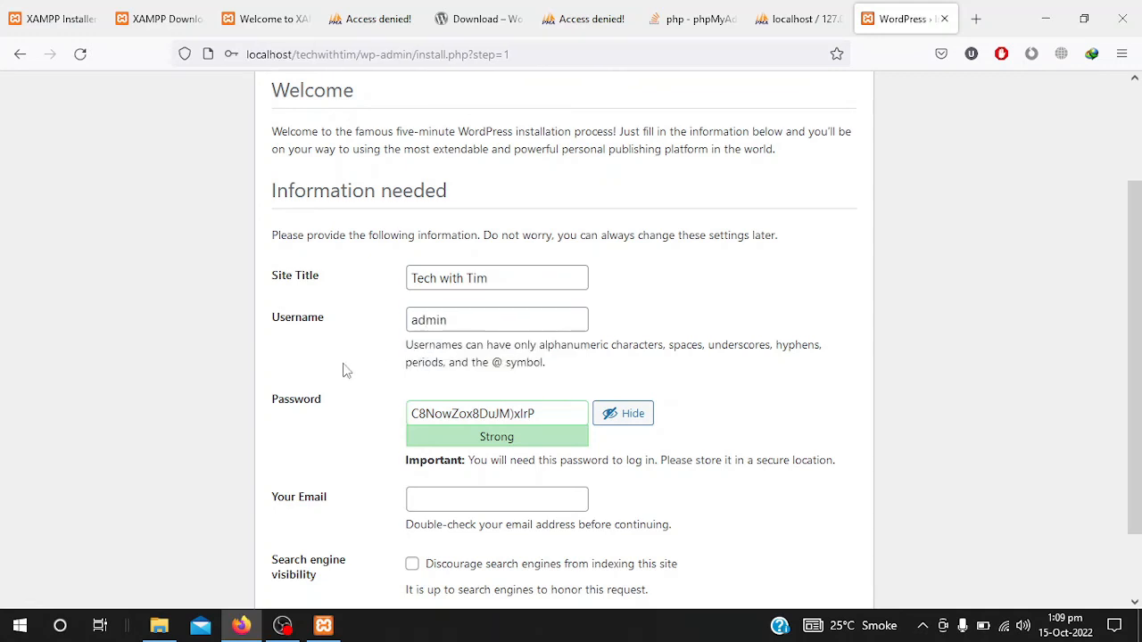
- Replace the generated password with a custom one, add the admin e-mail, and install WordPress
{"action": "left_click_drag", "start_coordinate": [549, 411], "coordinate": [392, 414]}
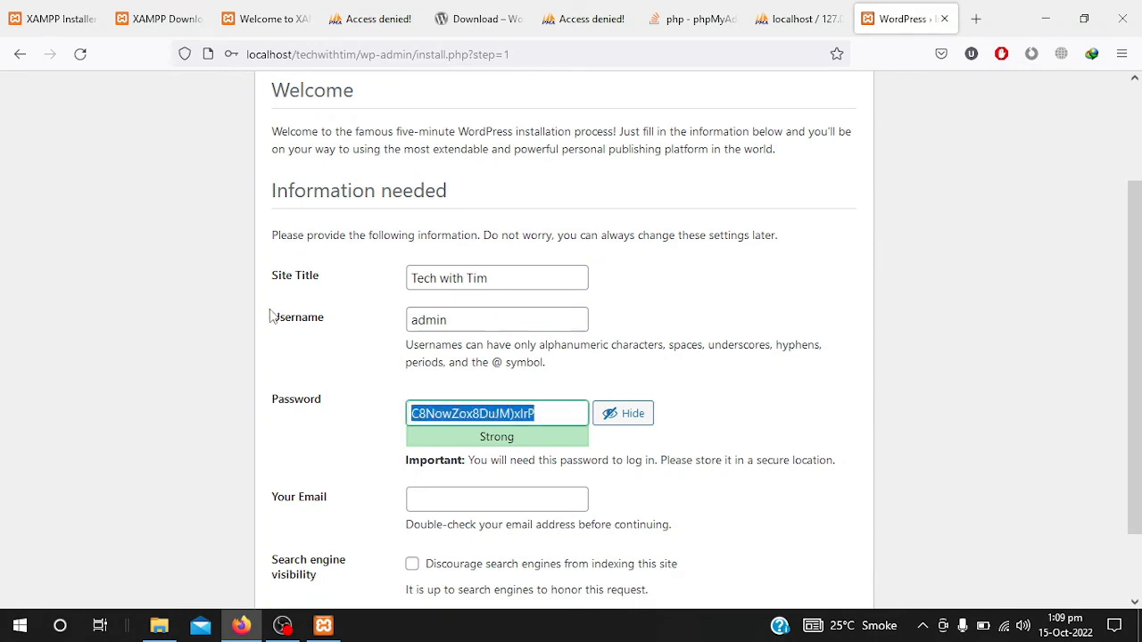
{"action": "left_click_drag", "start_coordinate": [270, 317], "coordinate": [326, 326]}
{"action": "left_click", "coordinate": [376, 390]}
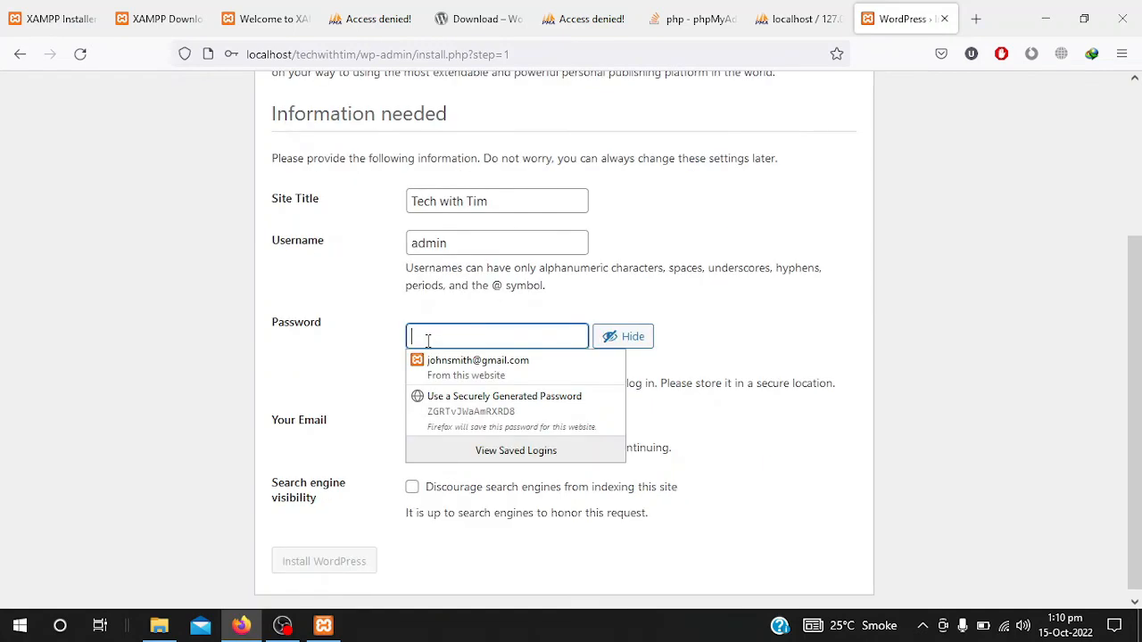
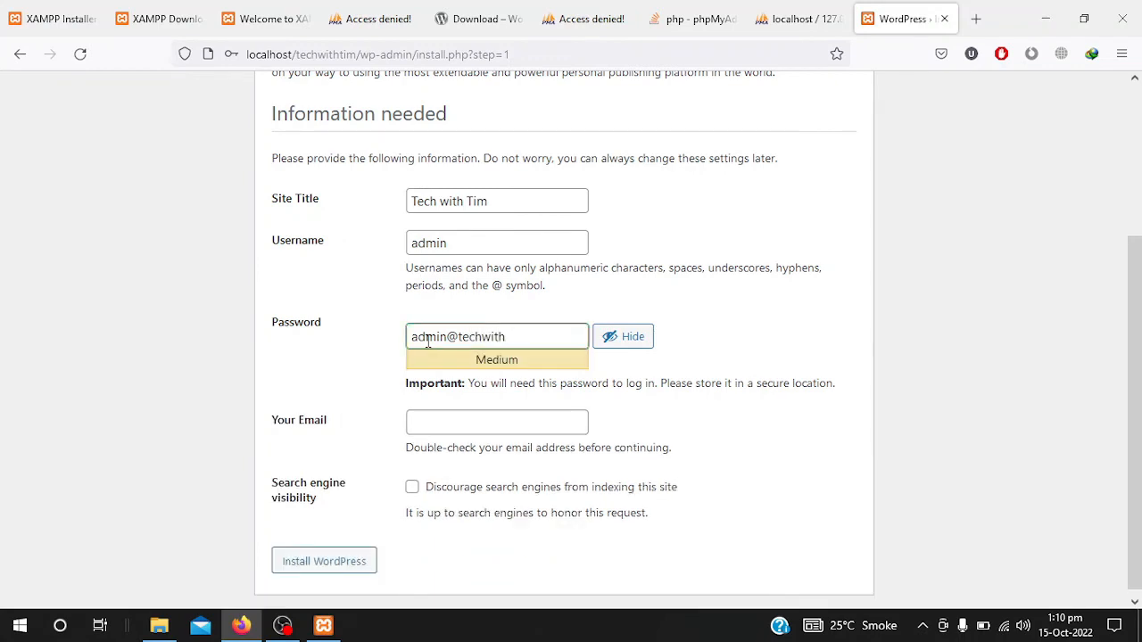
{"action": "key", "text": "Return"}
{"action": "left_click", "coordinate": [456, 422]}
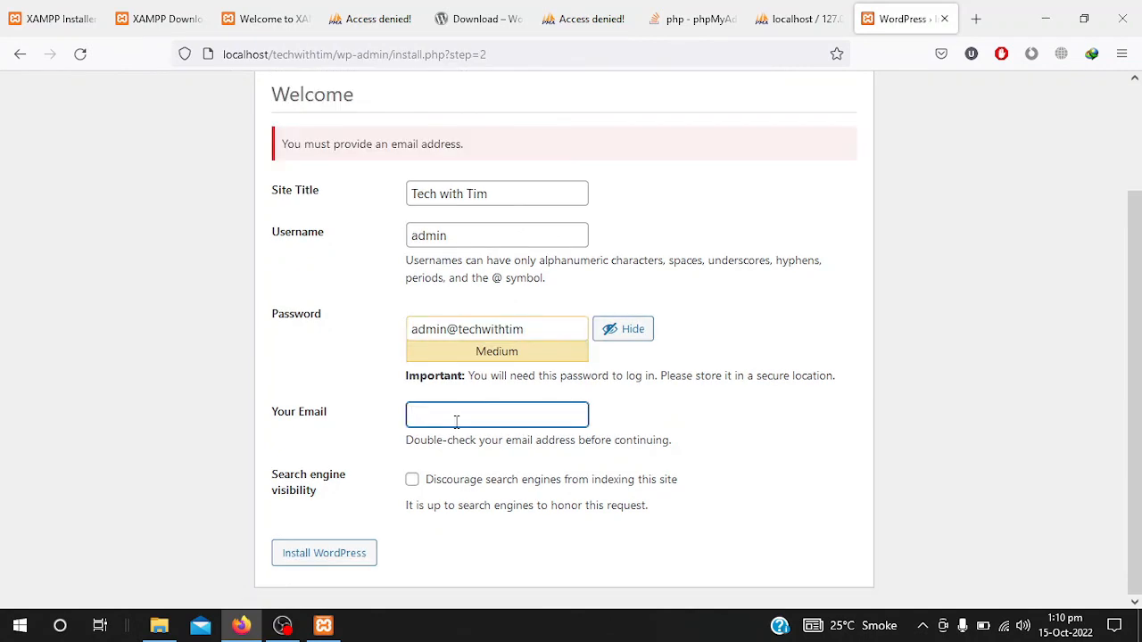
{"action": "left_click", "coordinate": [331, 562]}
{"action": "scroll", "coordinate": [340, 446], "scroll_direction": "up", "scroll_amount": 1}
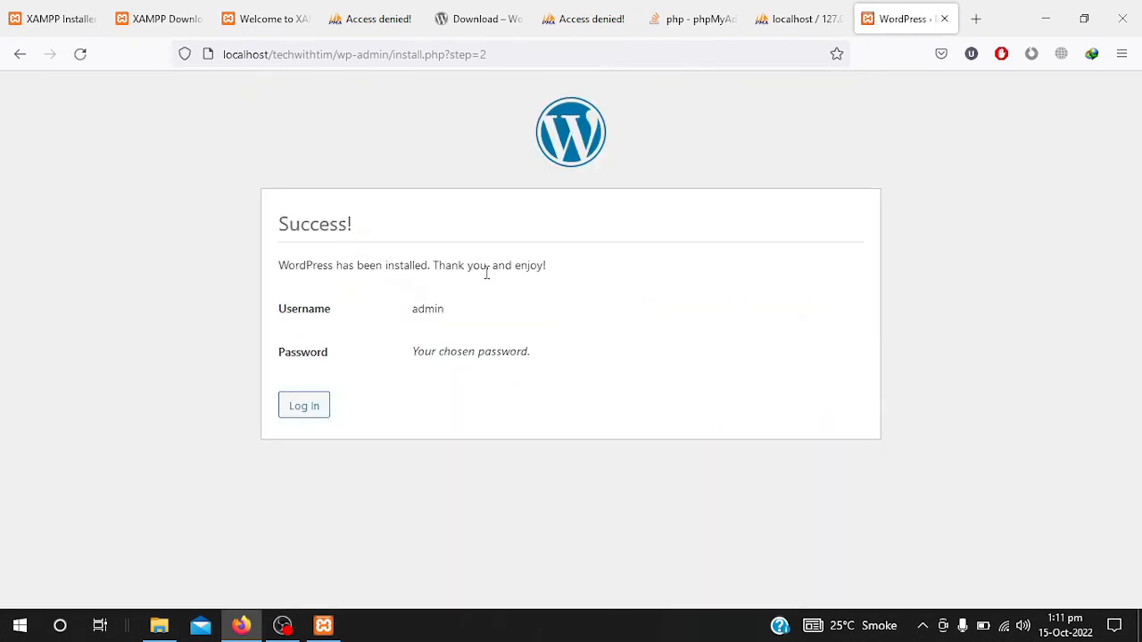
- Log in as admin with the saved credentials and Remember Me ticked
{"action": "left_click", "coordinate": [311, 412]}
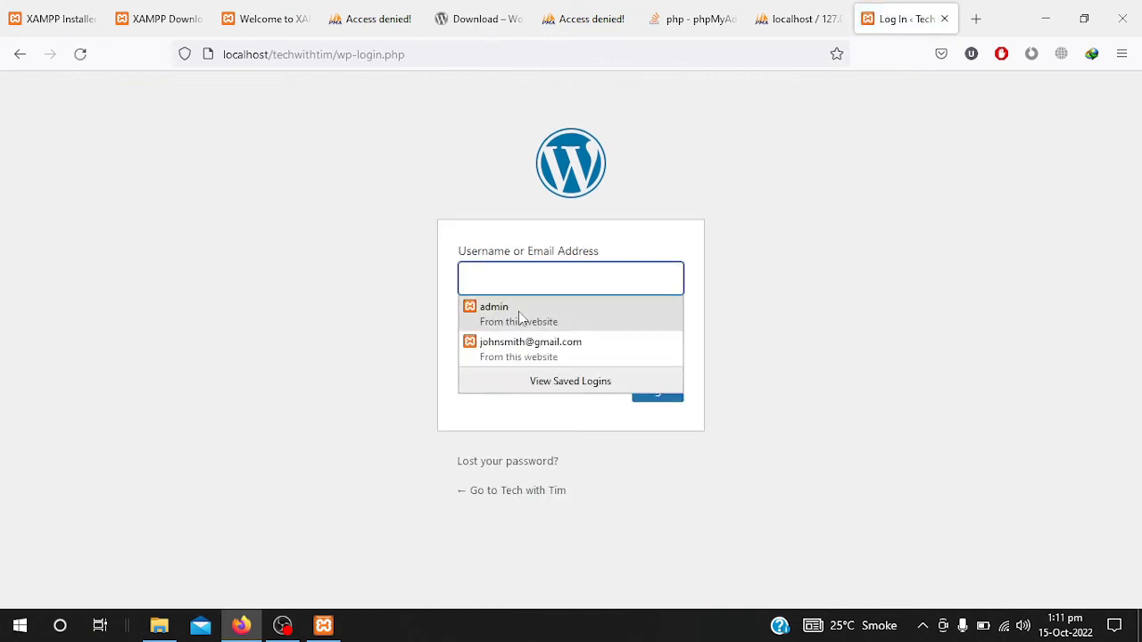
{"action": "left_click", "coordinate": [506, 323]}
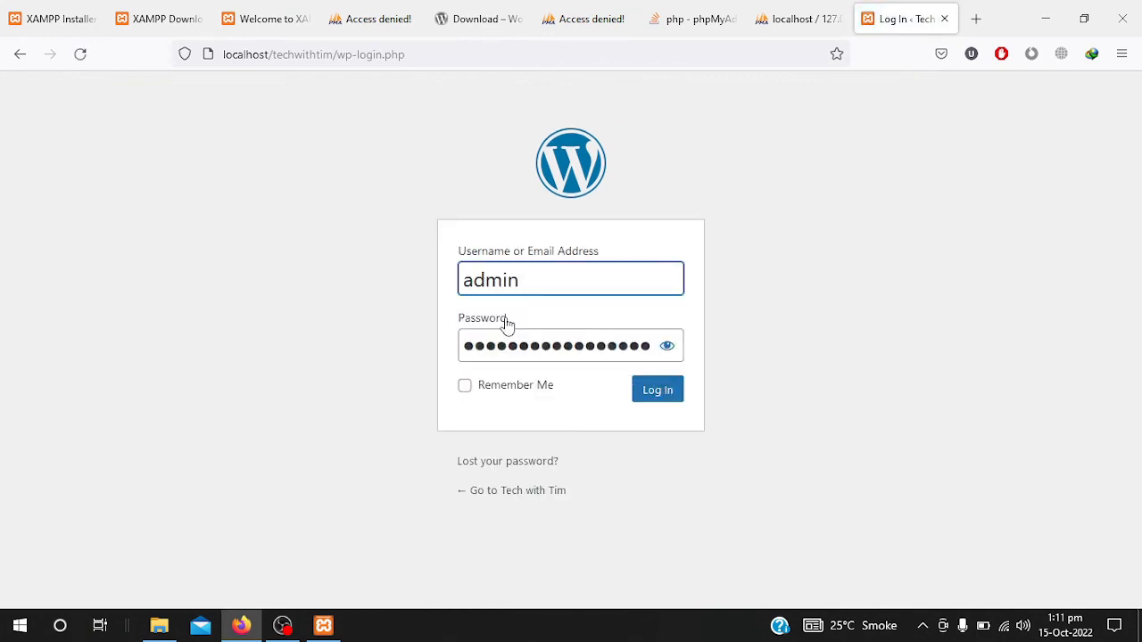
{"action": "left_click", "coordinate": [669, 348]}
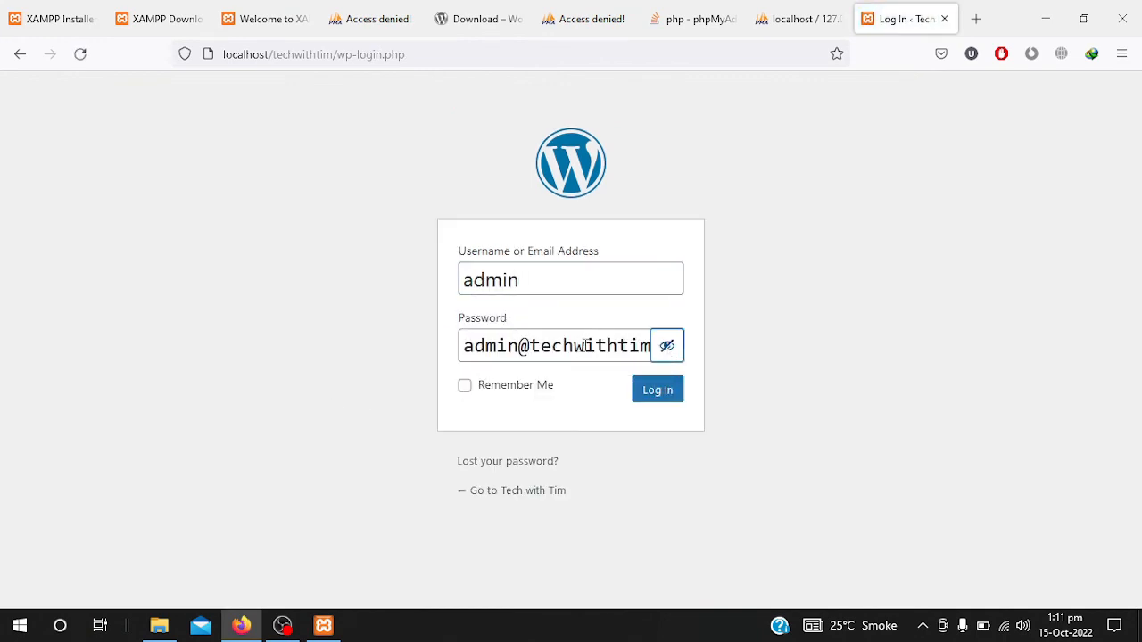
{"action": "left_click", "coordinate": [497, 391]}
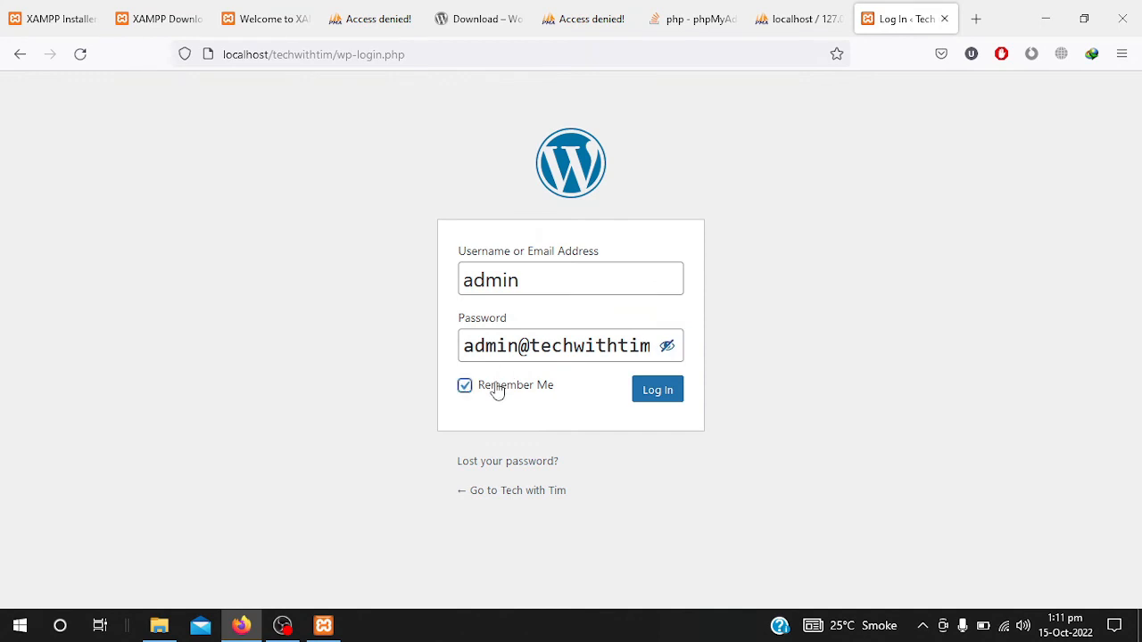
{"action": "left_click", "coordinate": [656, 404]}
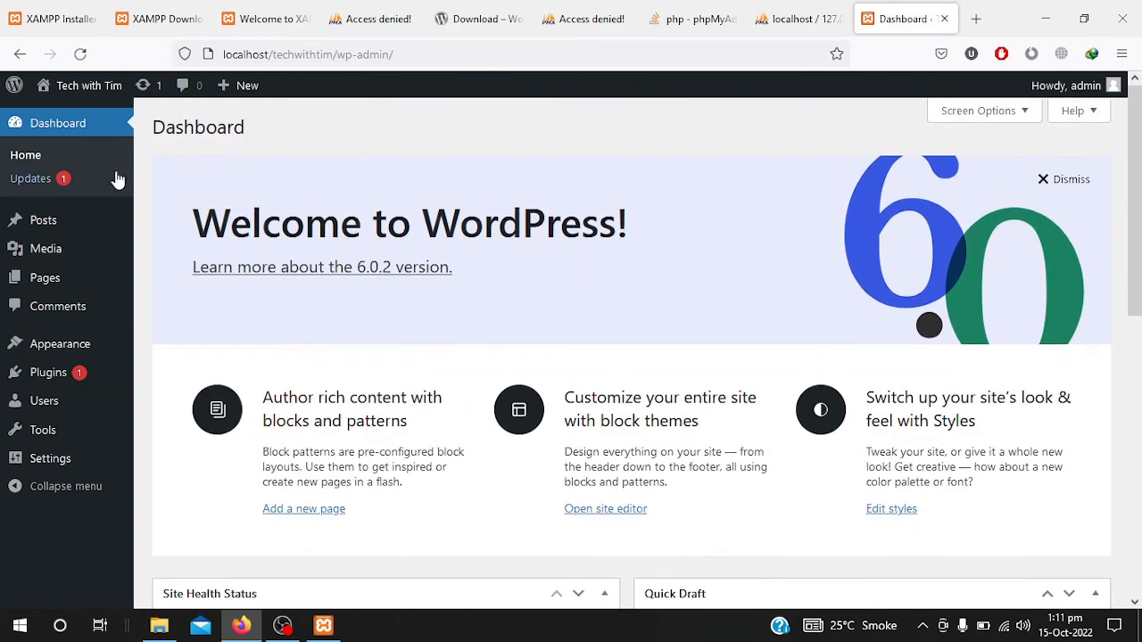
- View the Tech with Tim homepage with its Hello world post in a new tab, then return to the Dashboard
{"action": "scroll", "coordinate": [232, 446], "scroll_direction": "down", "scroll_amount": 2}
{"action": "mouse_move", "coordinate": [56, 89]}
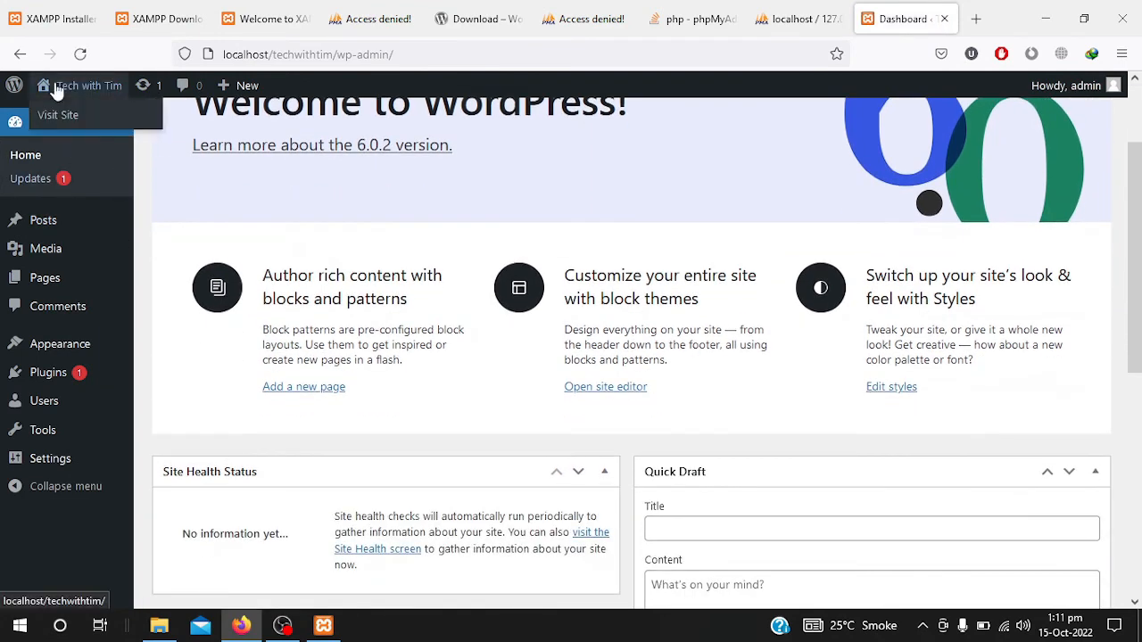
{"action": "right_click", "coordinate": [63, 115]}
{"action": "left_click", "coordinate": [79, 125]}
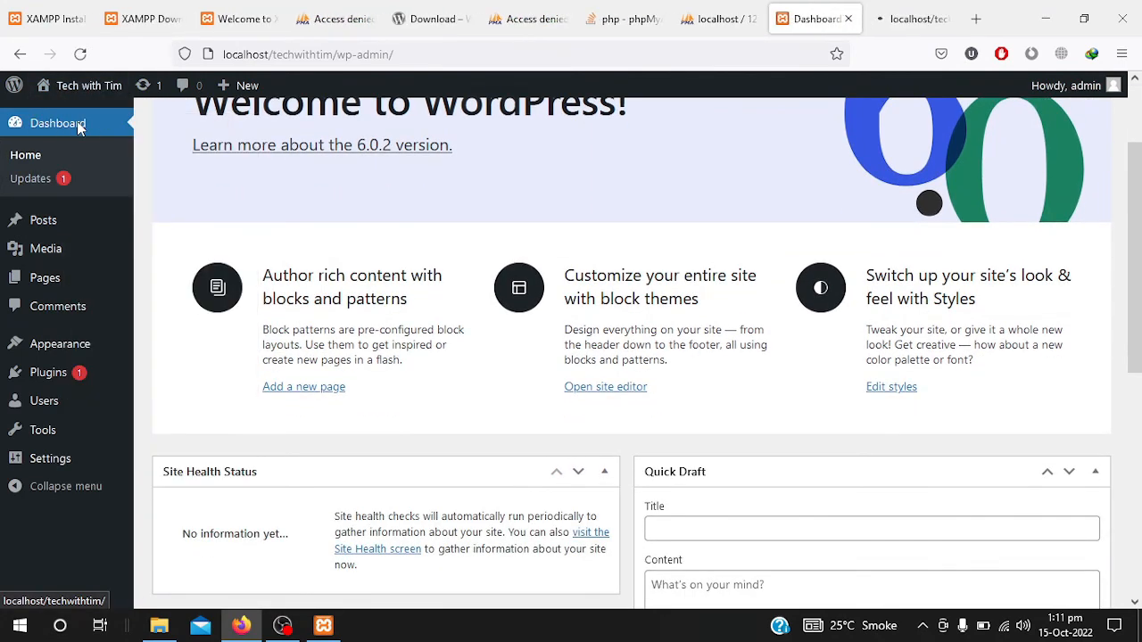
{"action": "left_click", "coordinate": [914, 18]}
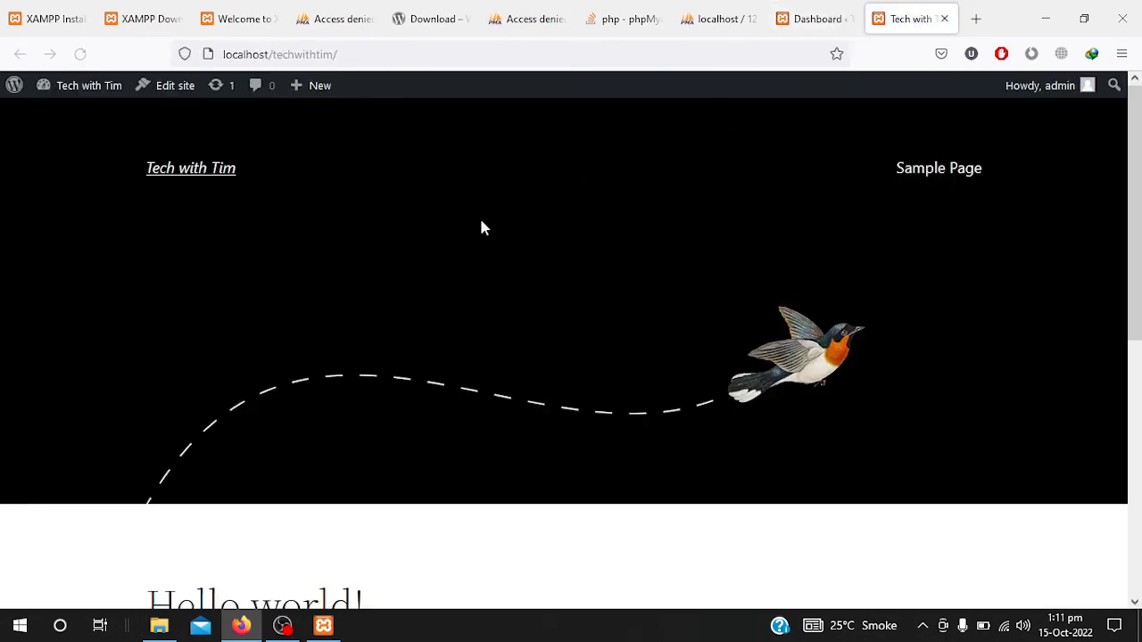
{"action": "scroll", "coordinate": [440, 522], "scroll_direction": "down", "scroll_amount": 5}
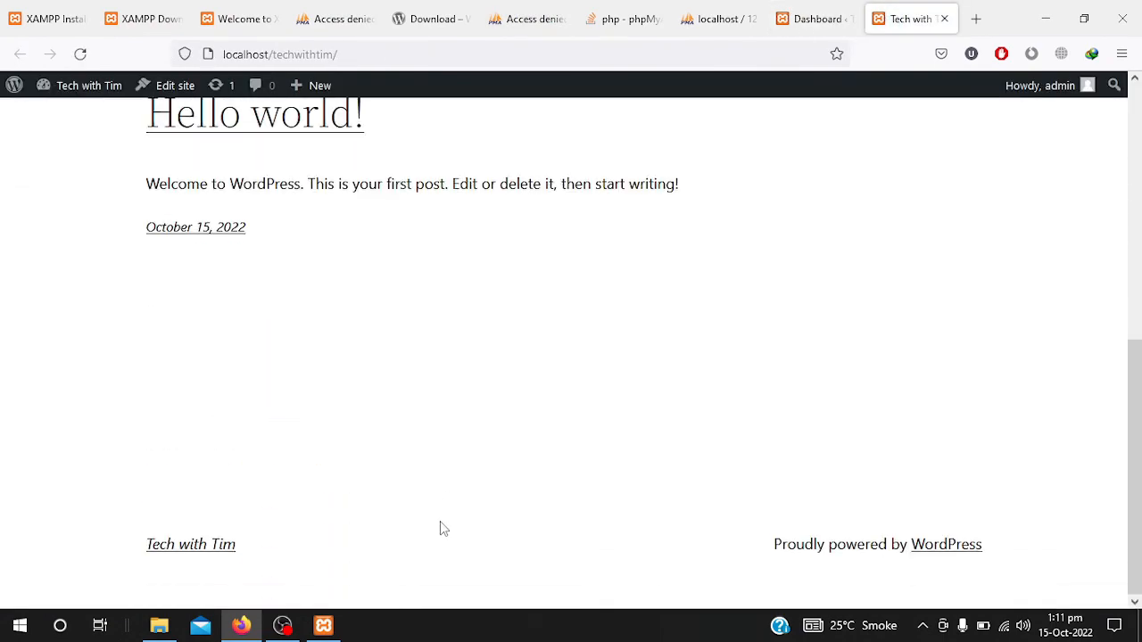
{"action": "scroll", "coordinate": [439, 527], "scroll_direction": "up", "scroll_amount": 5}
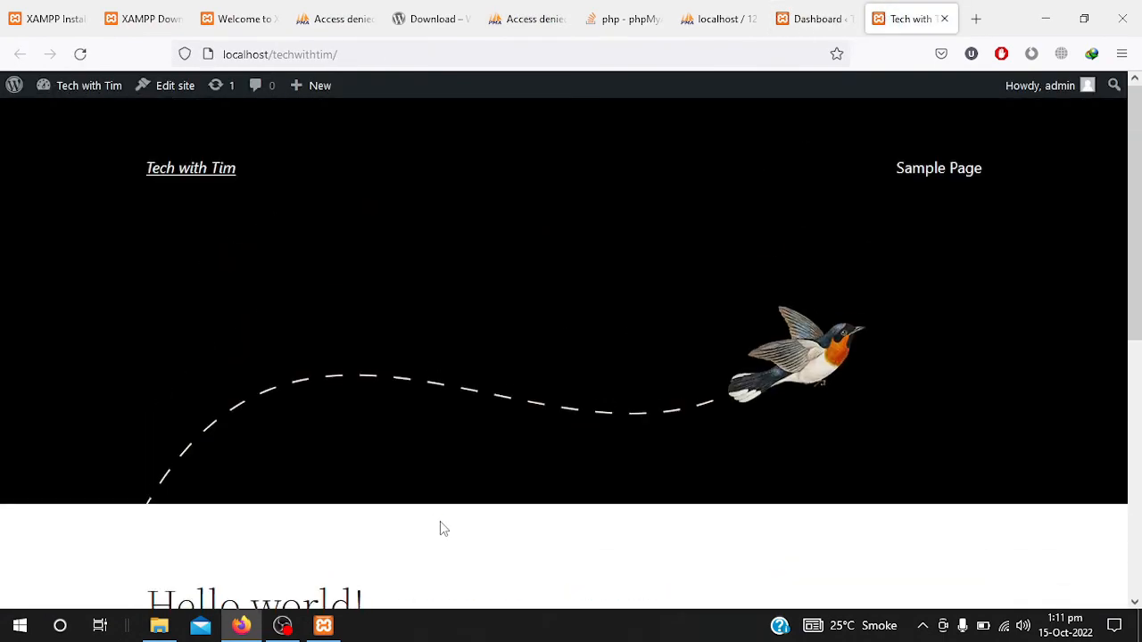
{"action": "left_click", "coordinate": [803, 7]}
{"action": "scroll", "coordinate": [345, 264], "scroll_direction": "up", "scroll_amount": 3}
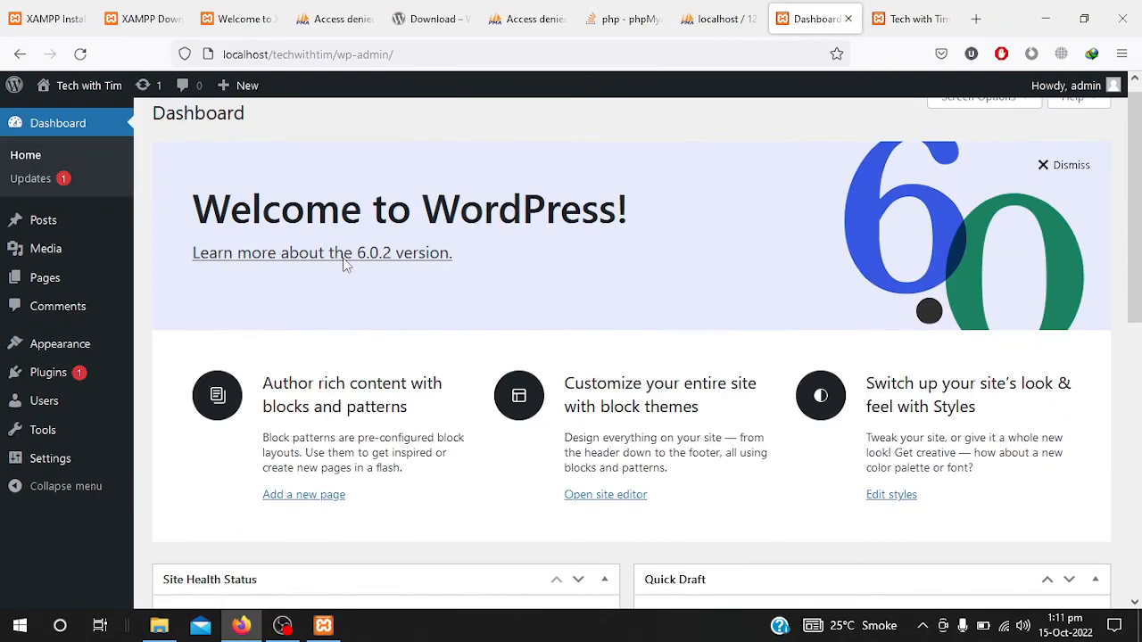